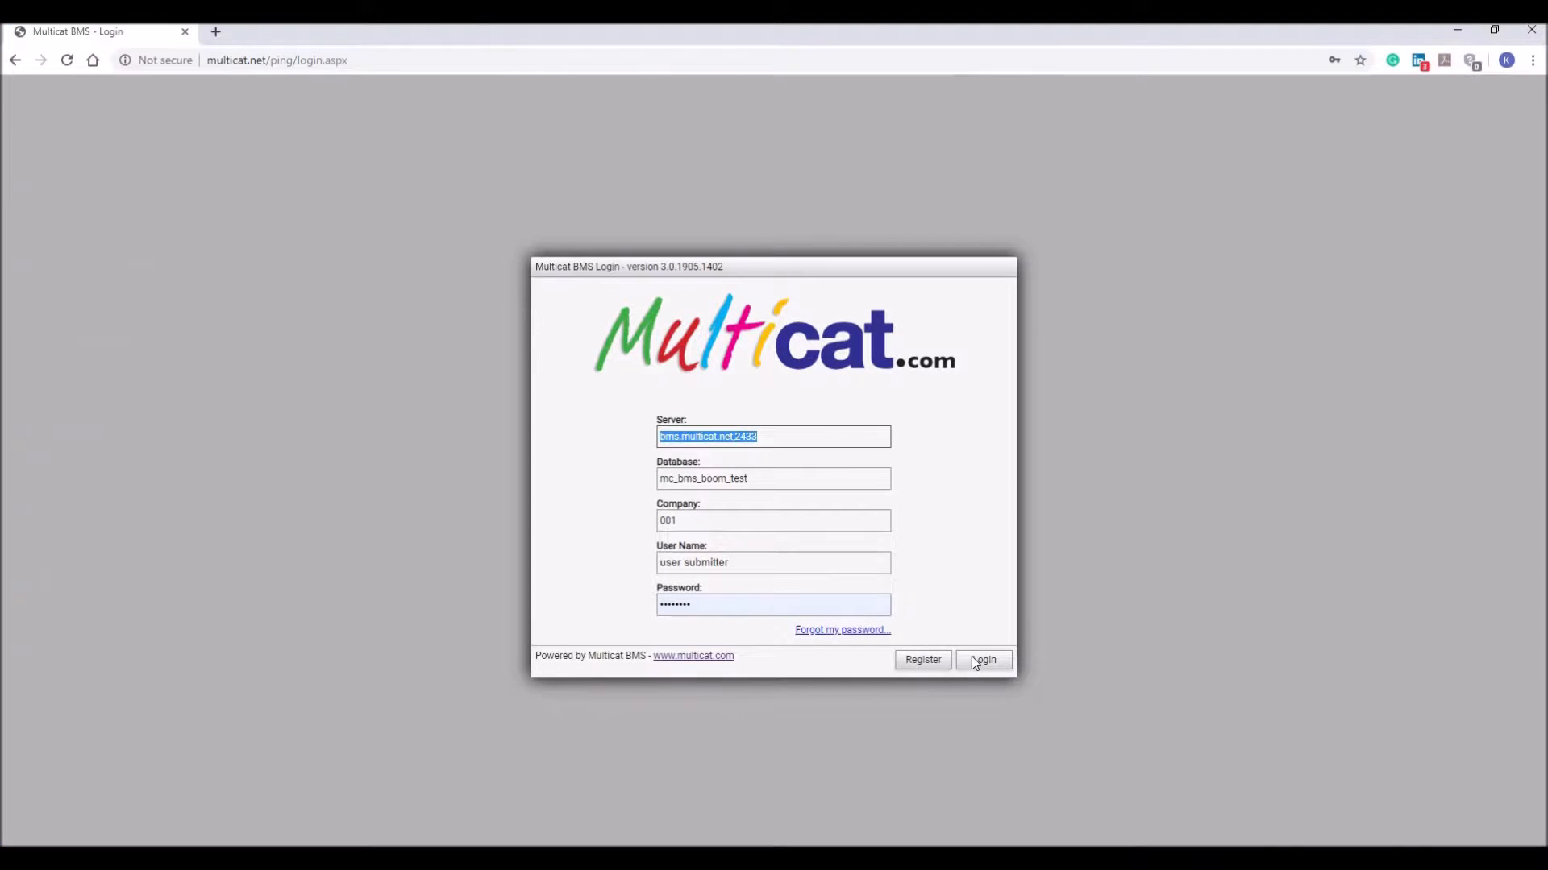
- Log in to the user portal with the prefilled credentials and open the account statement
click(973, 663)
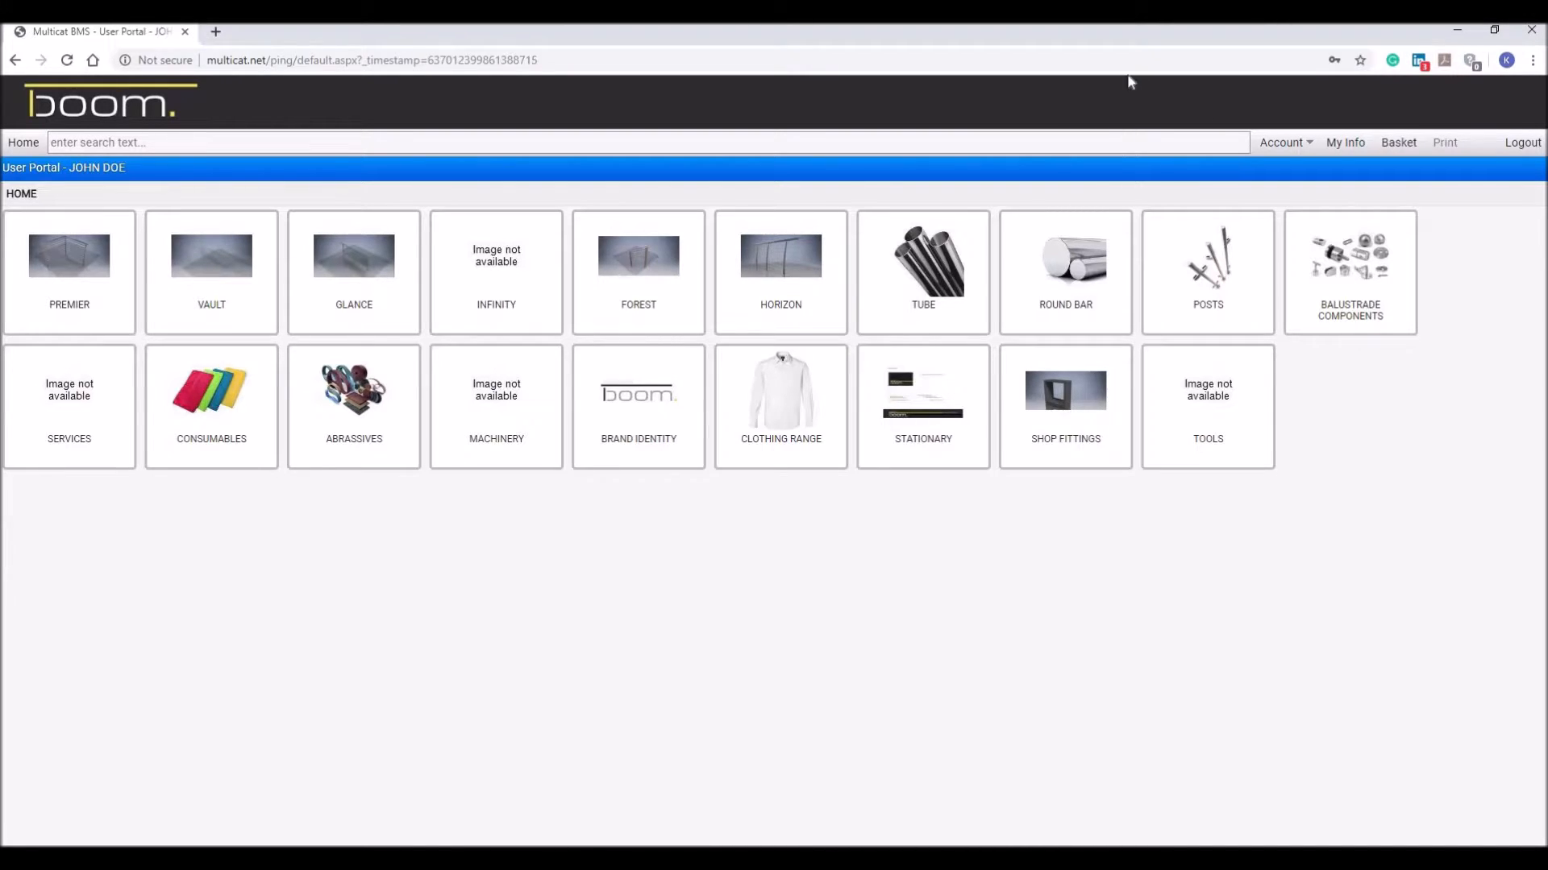
click(1288, 147)
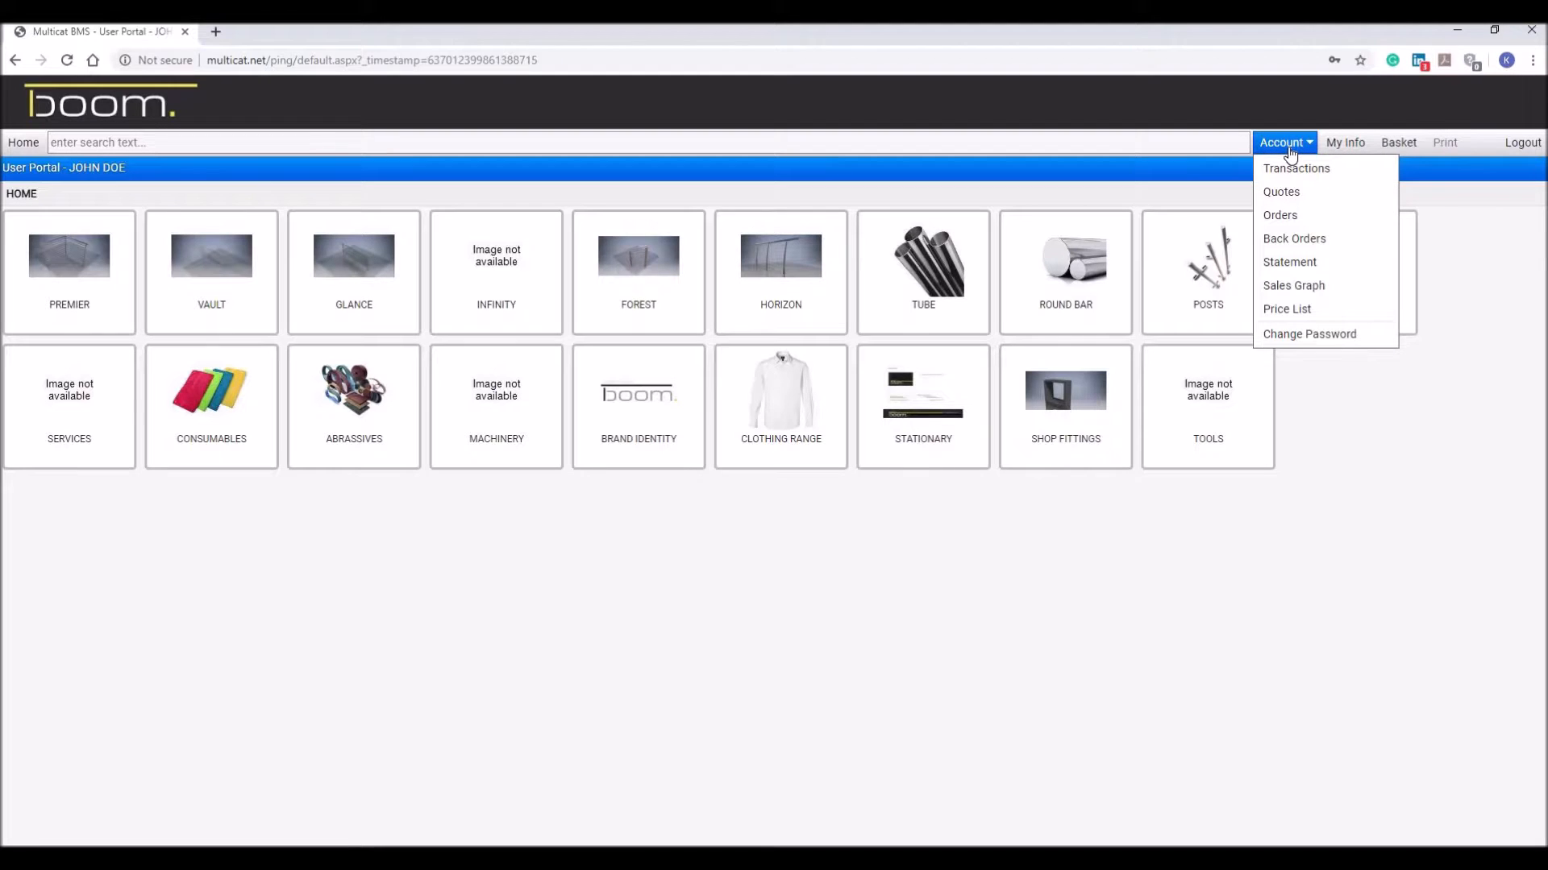
click(1292, 263)
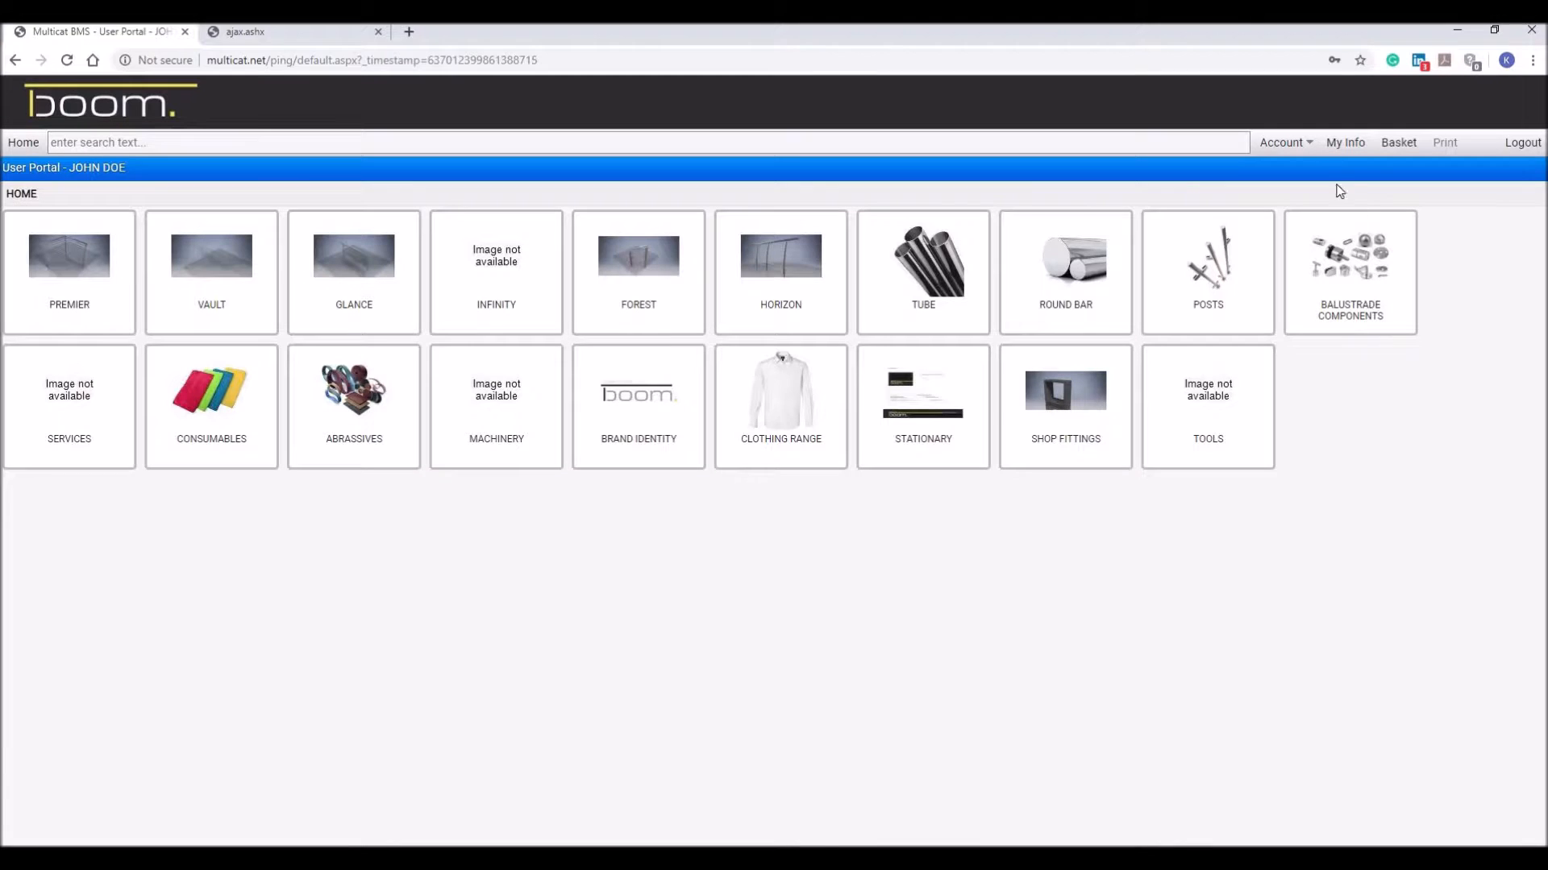
- View the account's list of sales orders, and close the list
click(1303, 150)
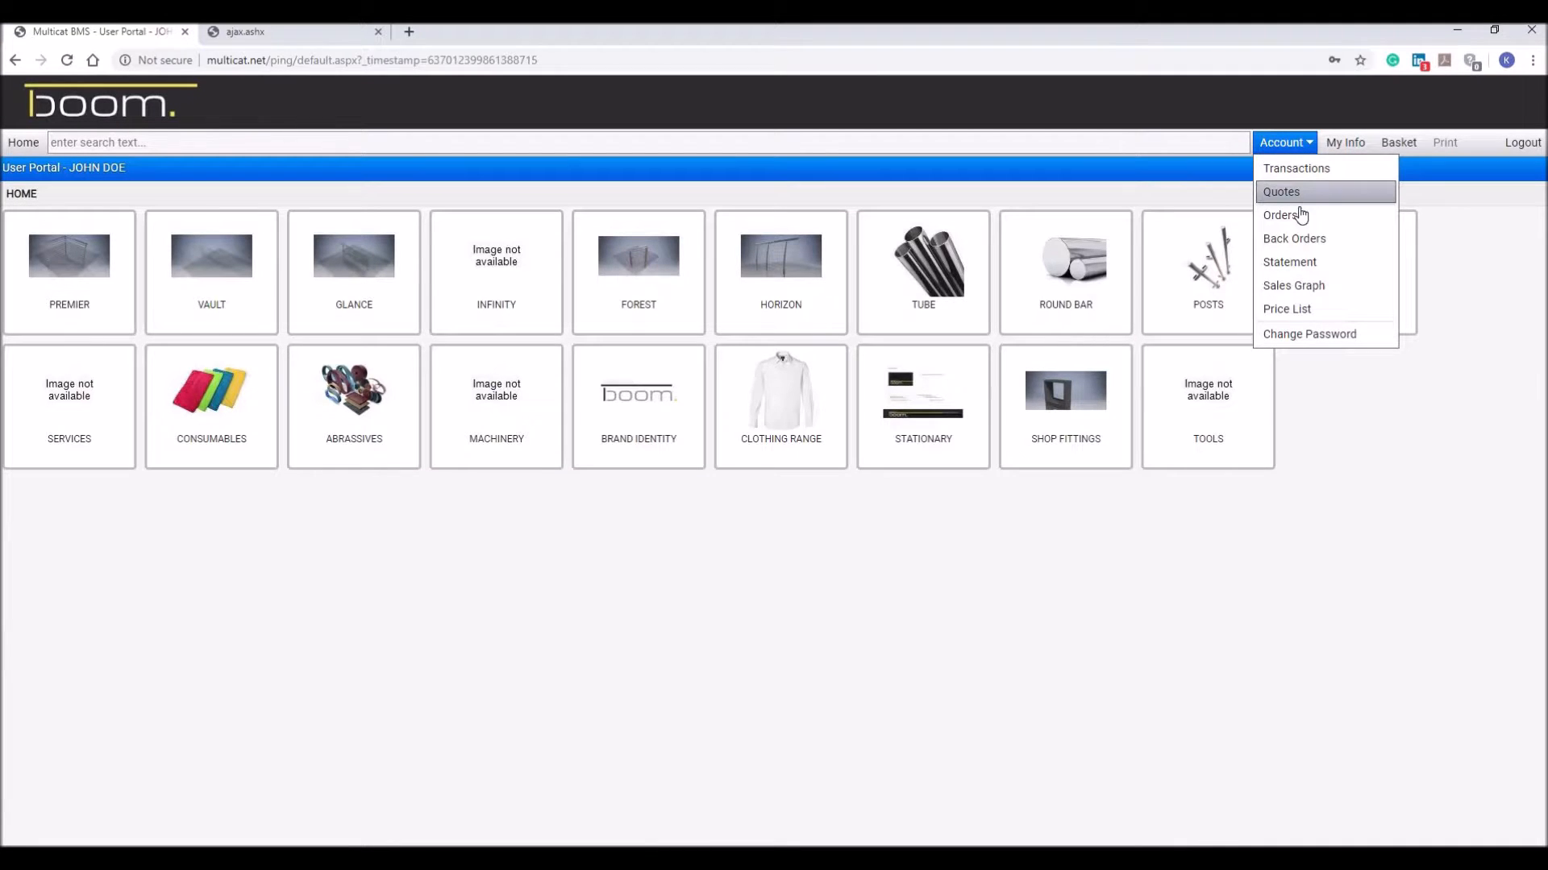
click(1287, 215)
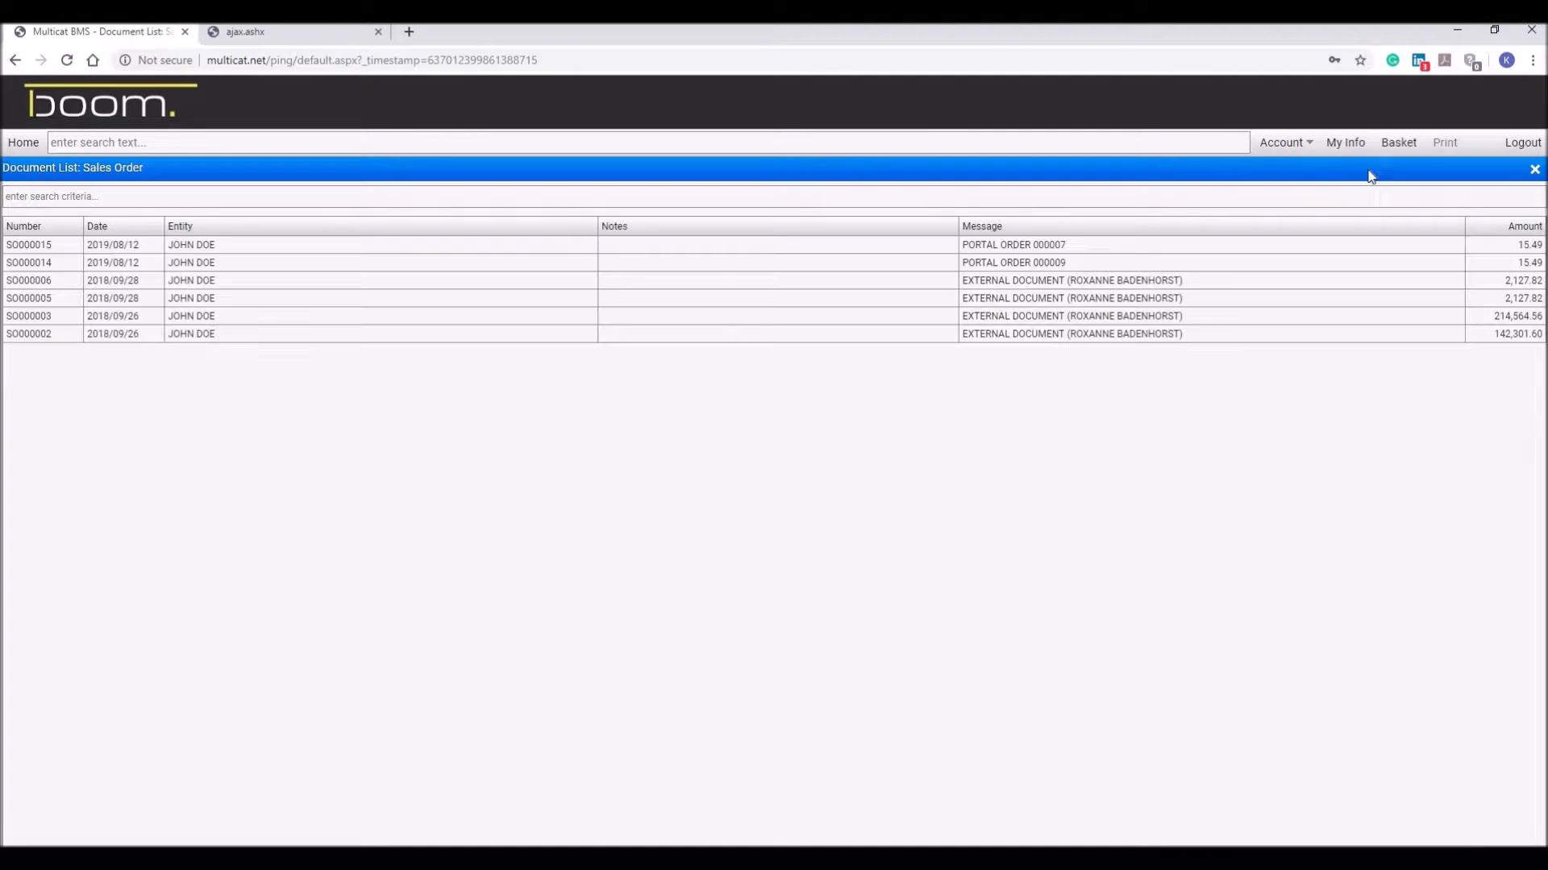
click(1286, 146)
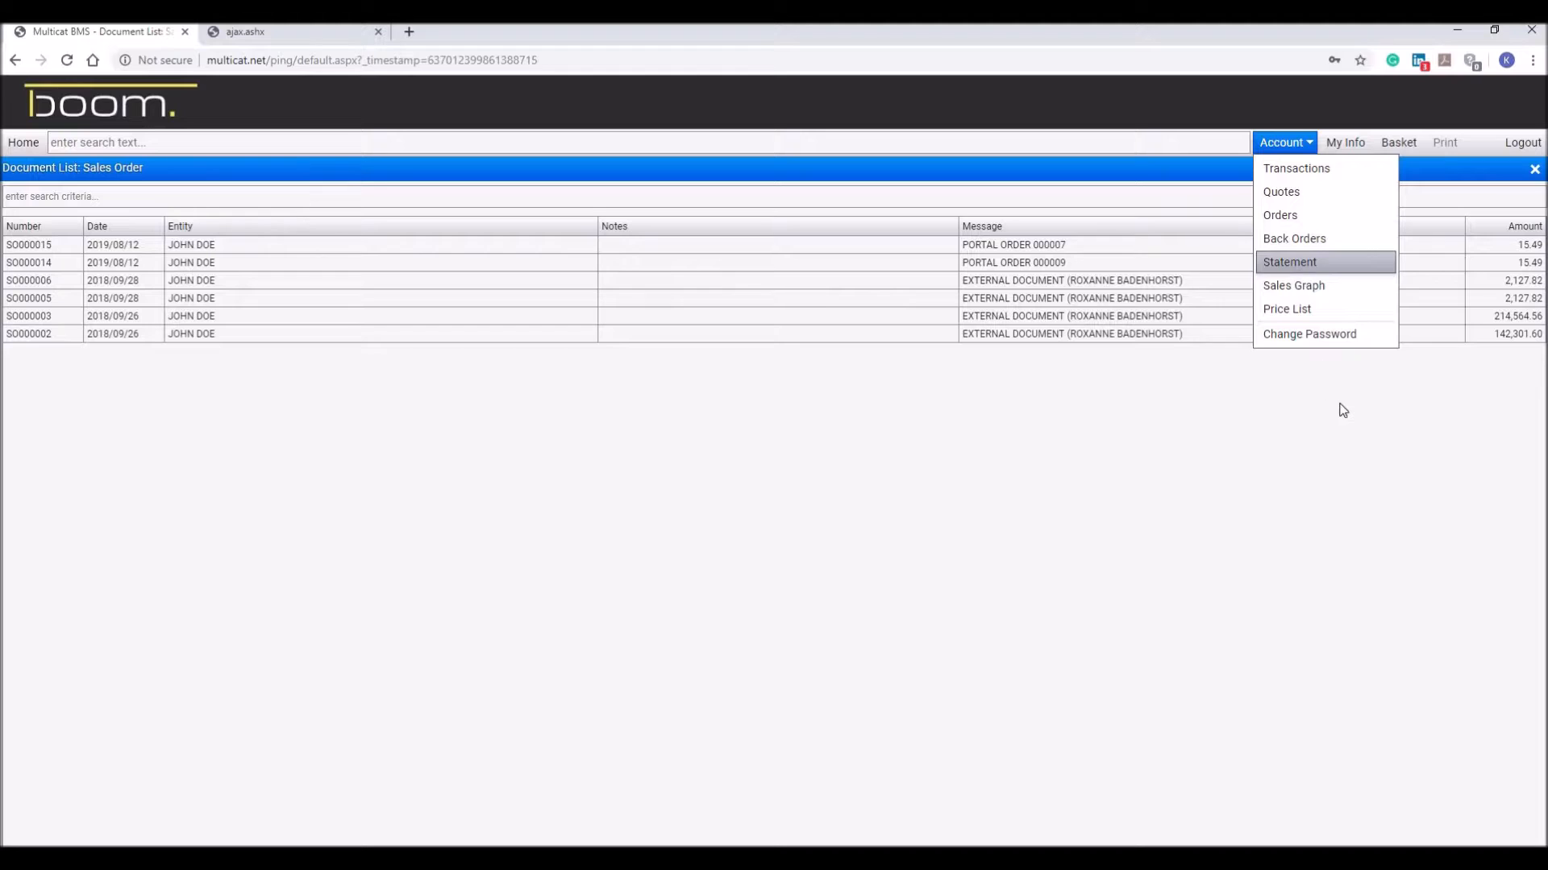
click(1535, 169)
- View the company's own entity information, look at the image upload option, and close without choosing a file
click(1346, 145)
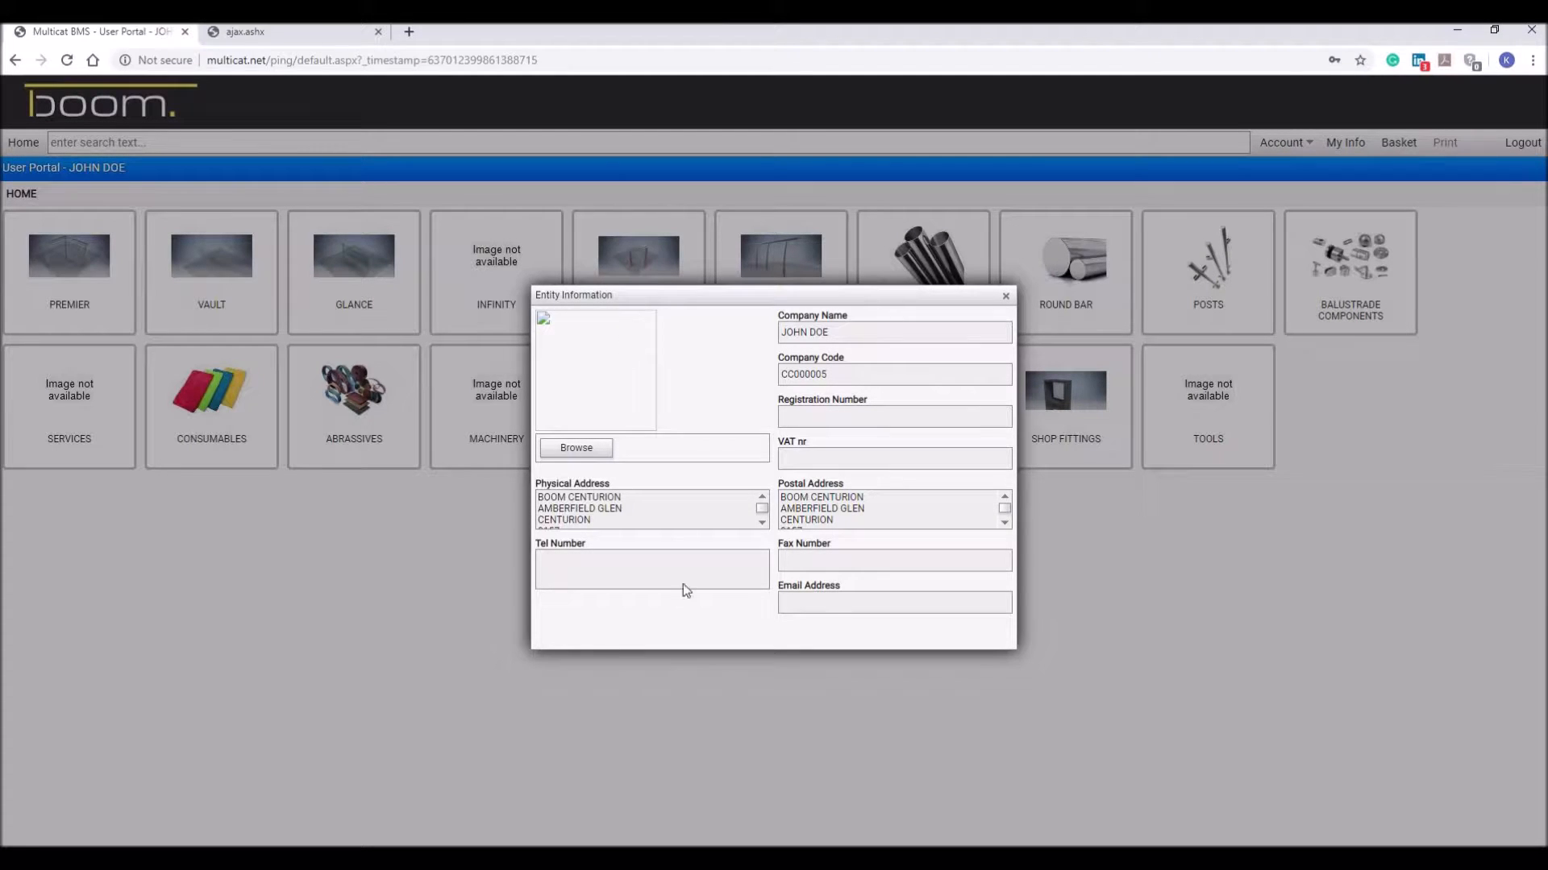
click(582, 448)
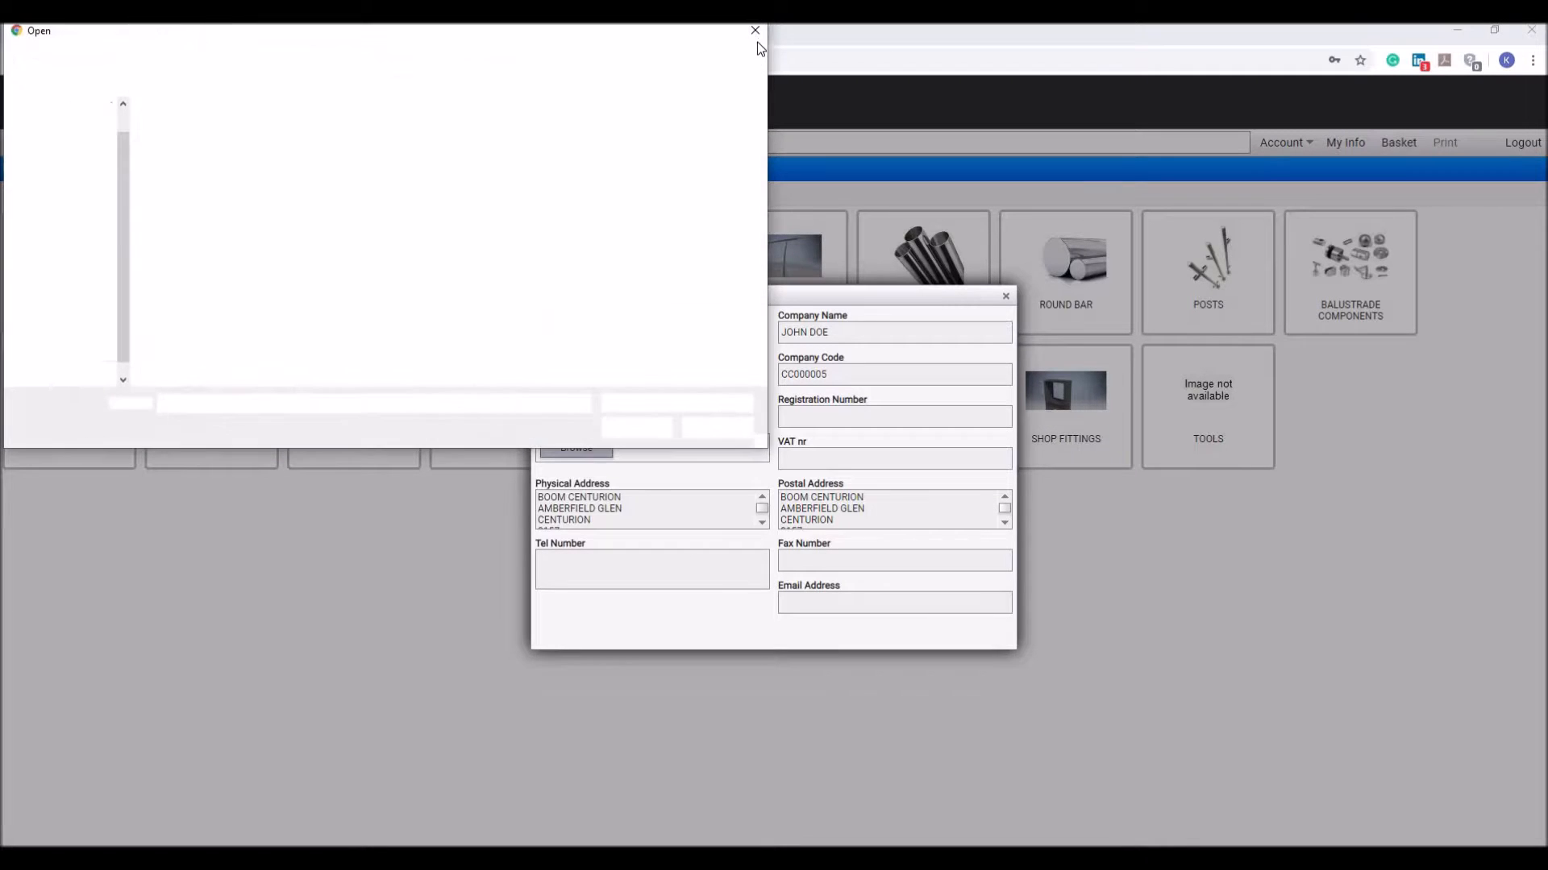
click(761, 36)
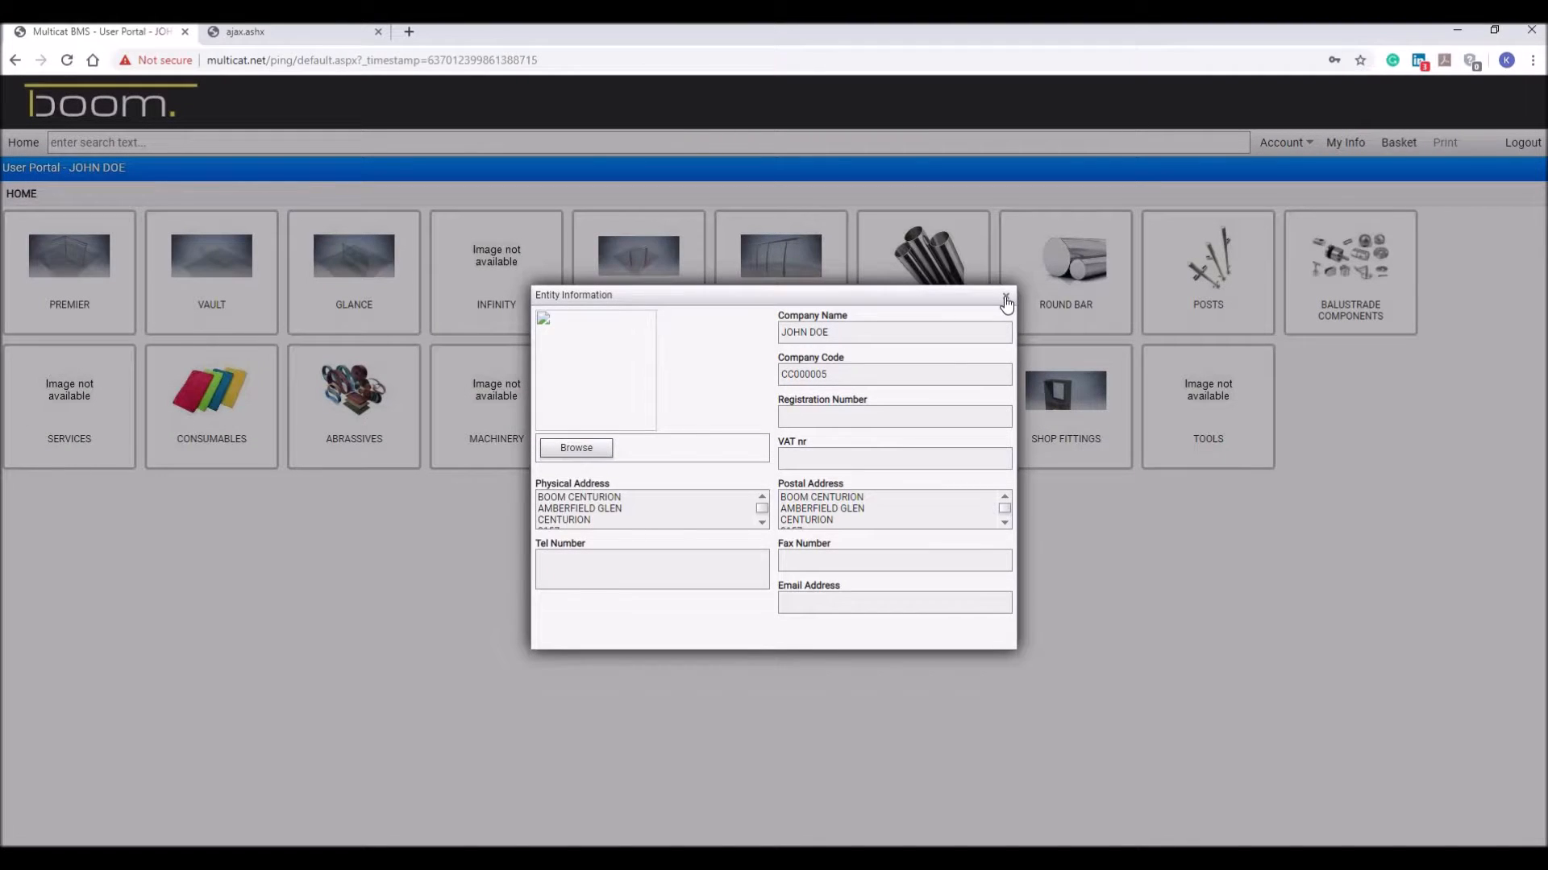
click(1006, 297)
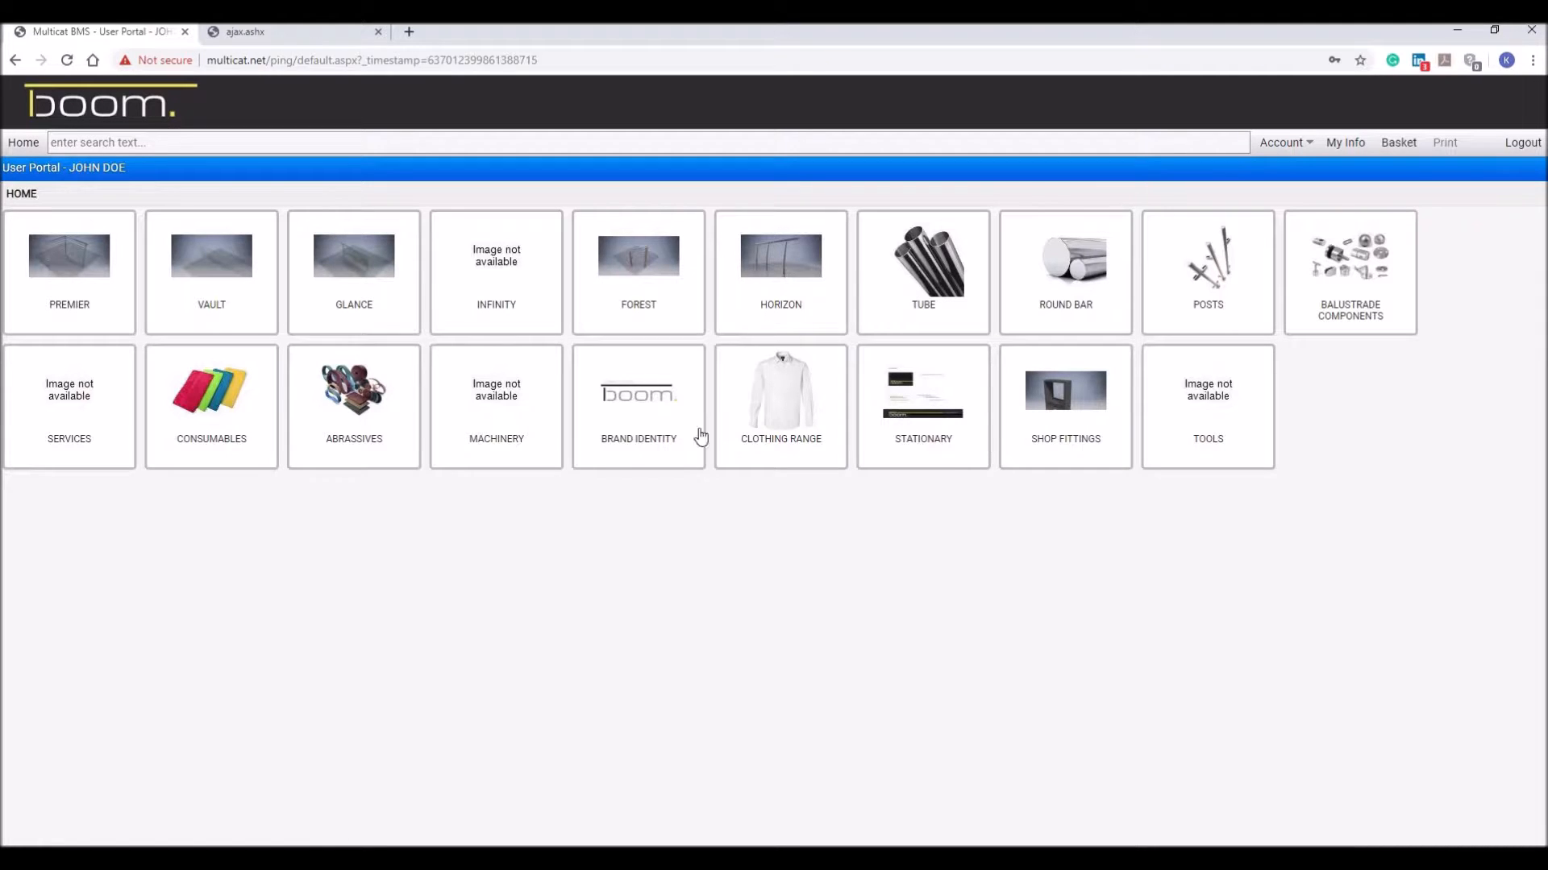
- From the Consumables category, add 1 CEM-60 Multi Grout 2KG Bucket and 1 IKA Chemical Anchor 300ML to the basket
click(240, 420)
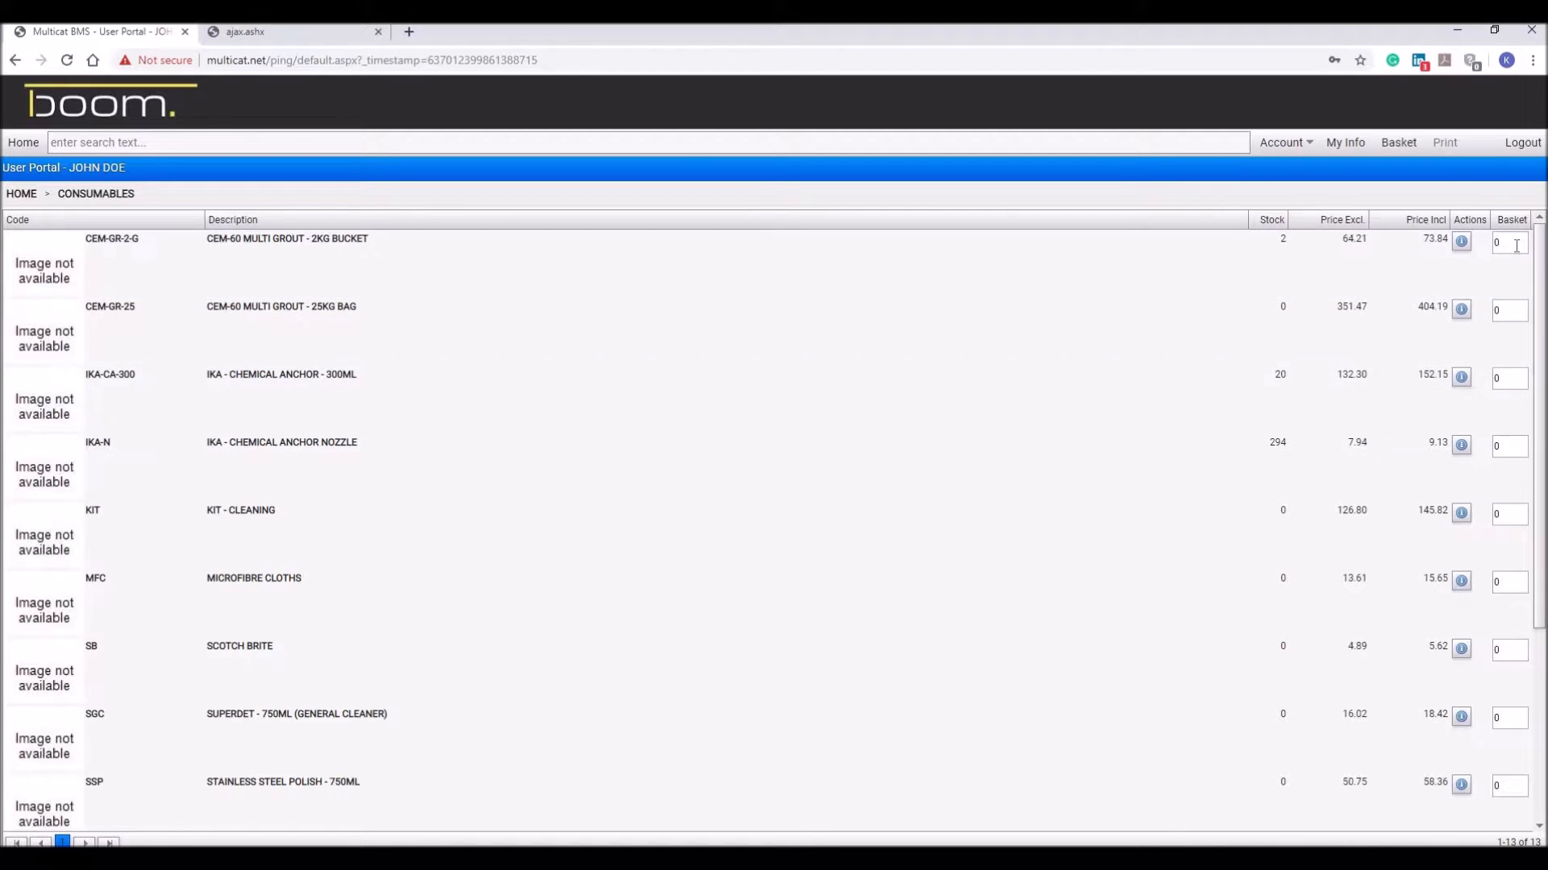
click(1516, 245)
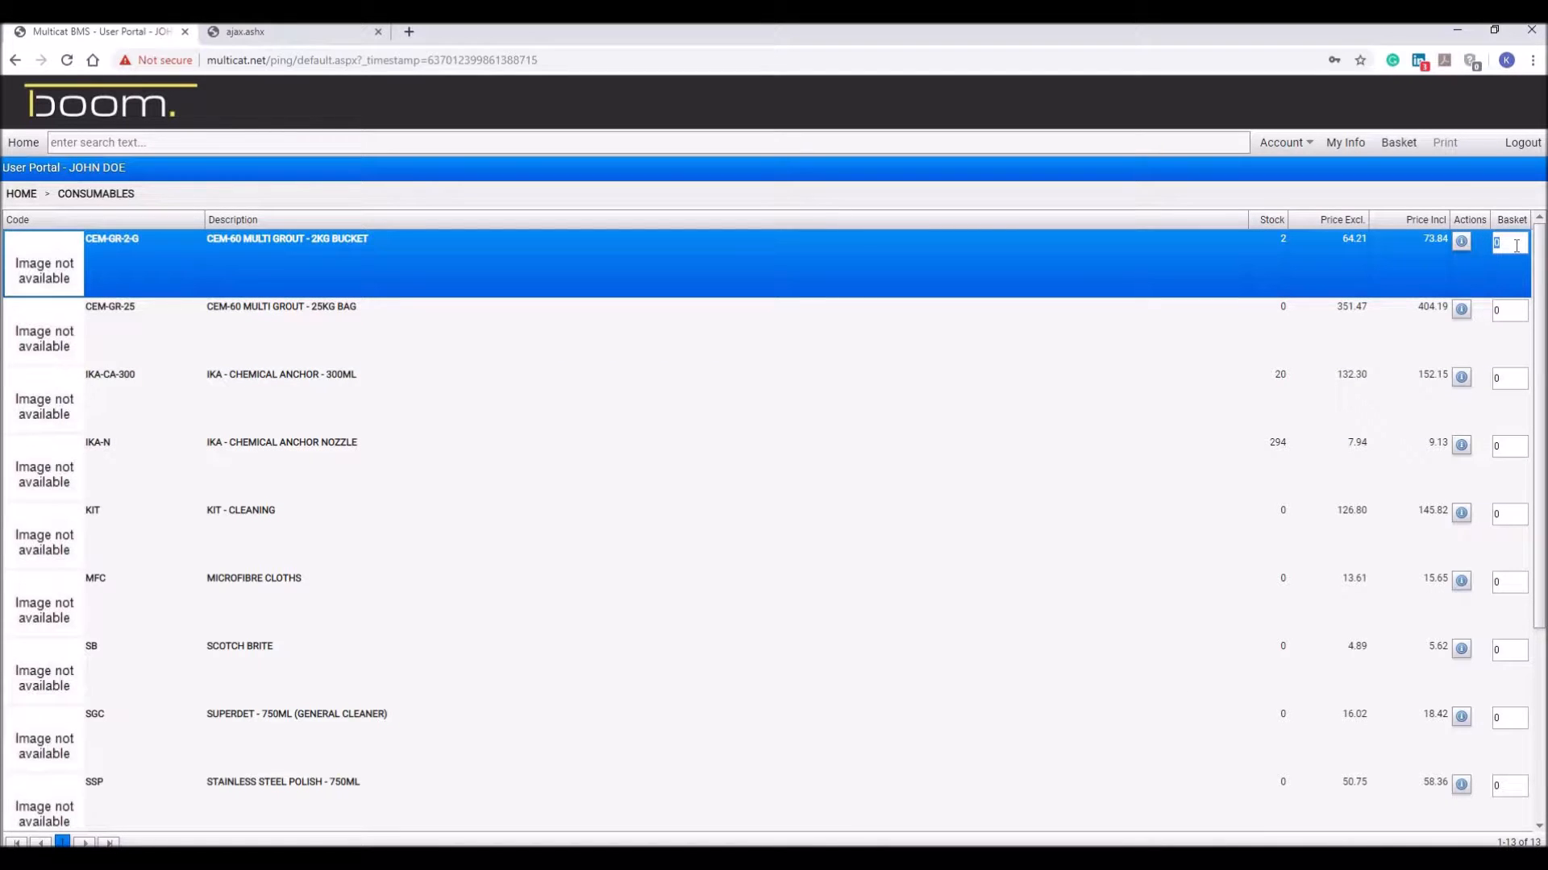
text(1)
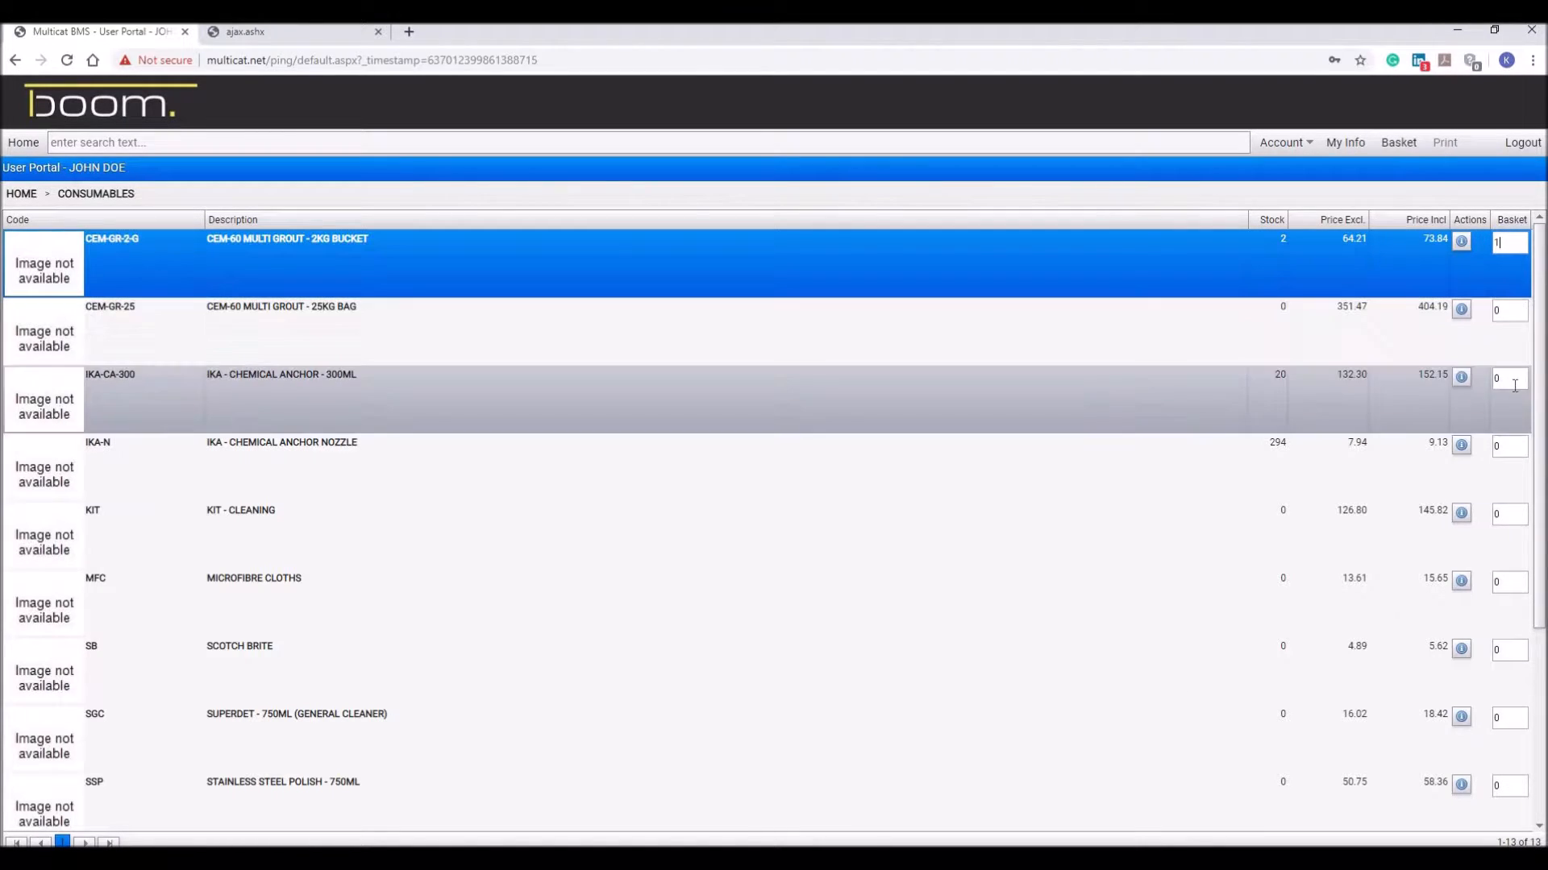
click(1515, 386)
text(1)
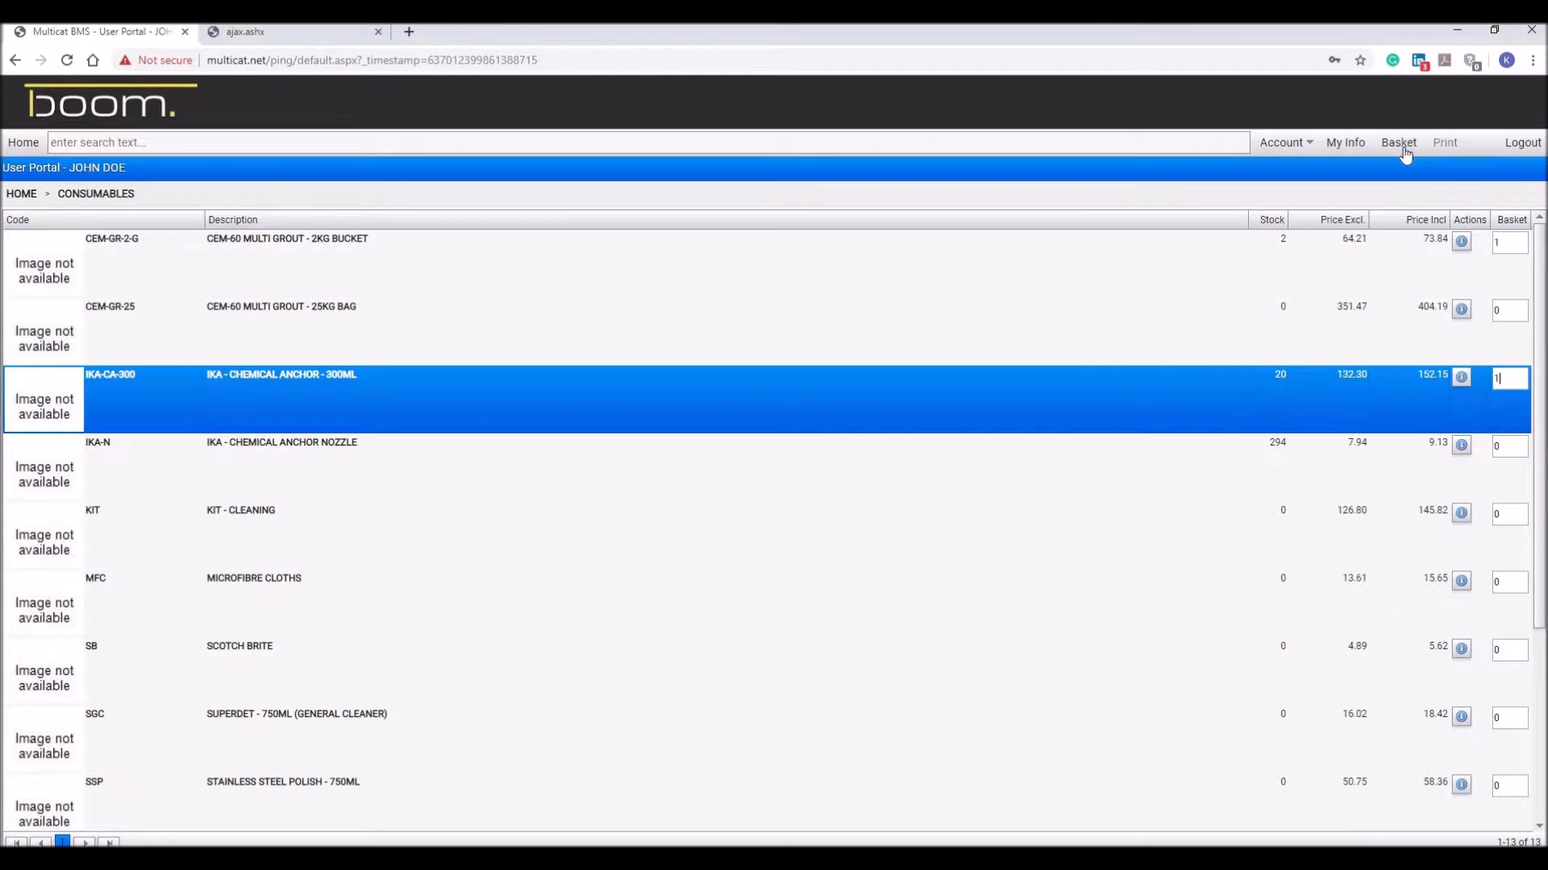
- Open the shopping basket and assign the existing customer company Test Customer to it
click(1389, 150)
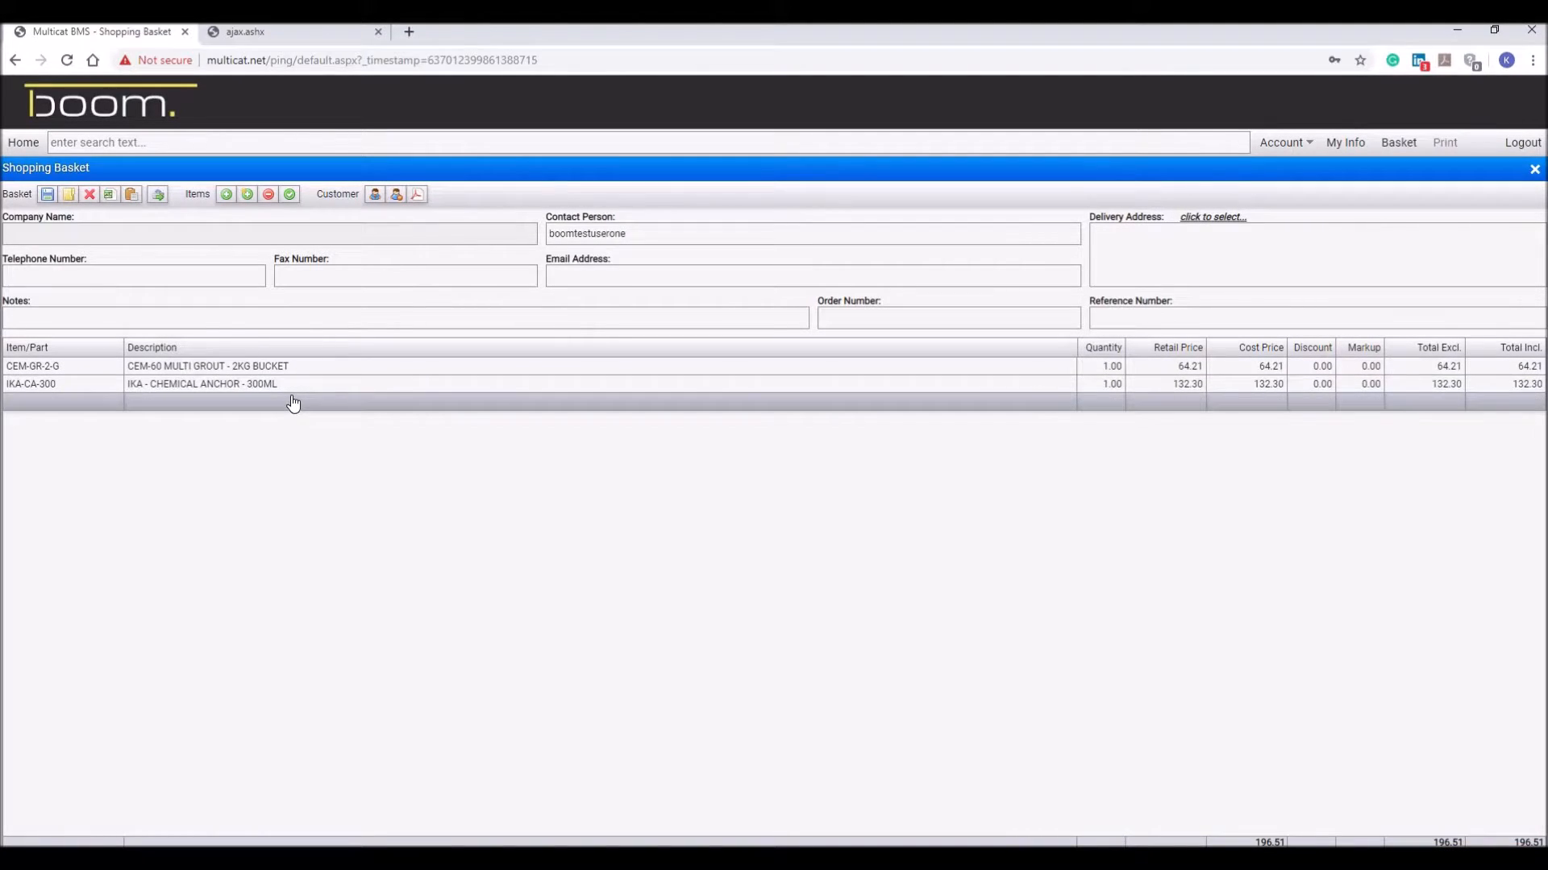
click(375, 194)
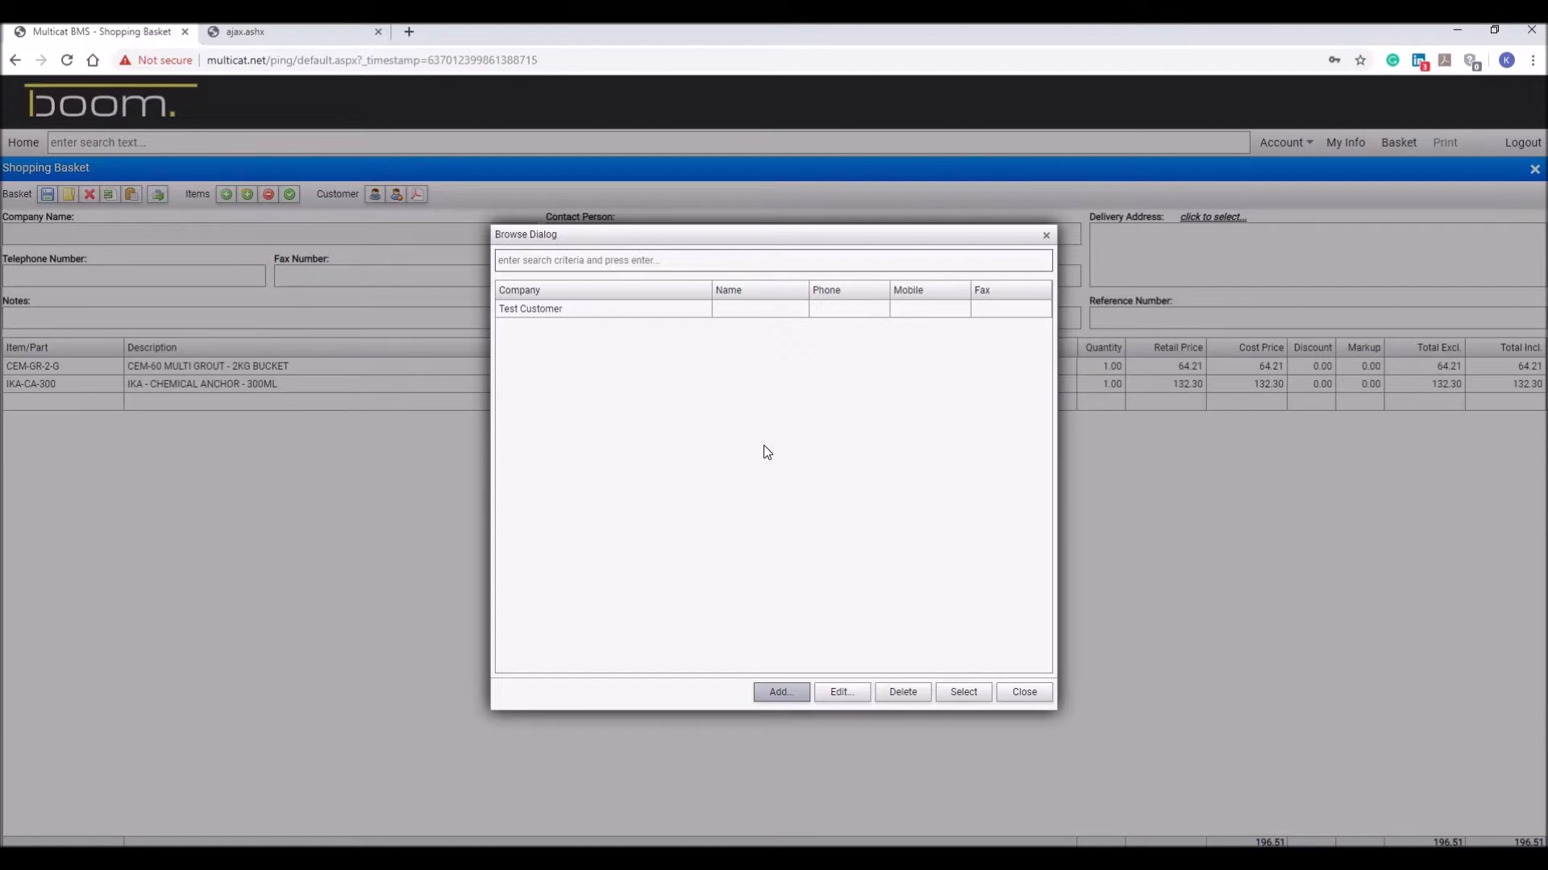
double_click(540, 312)
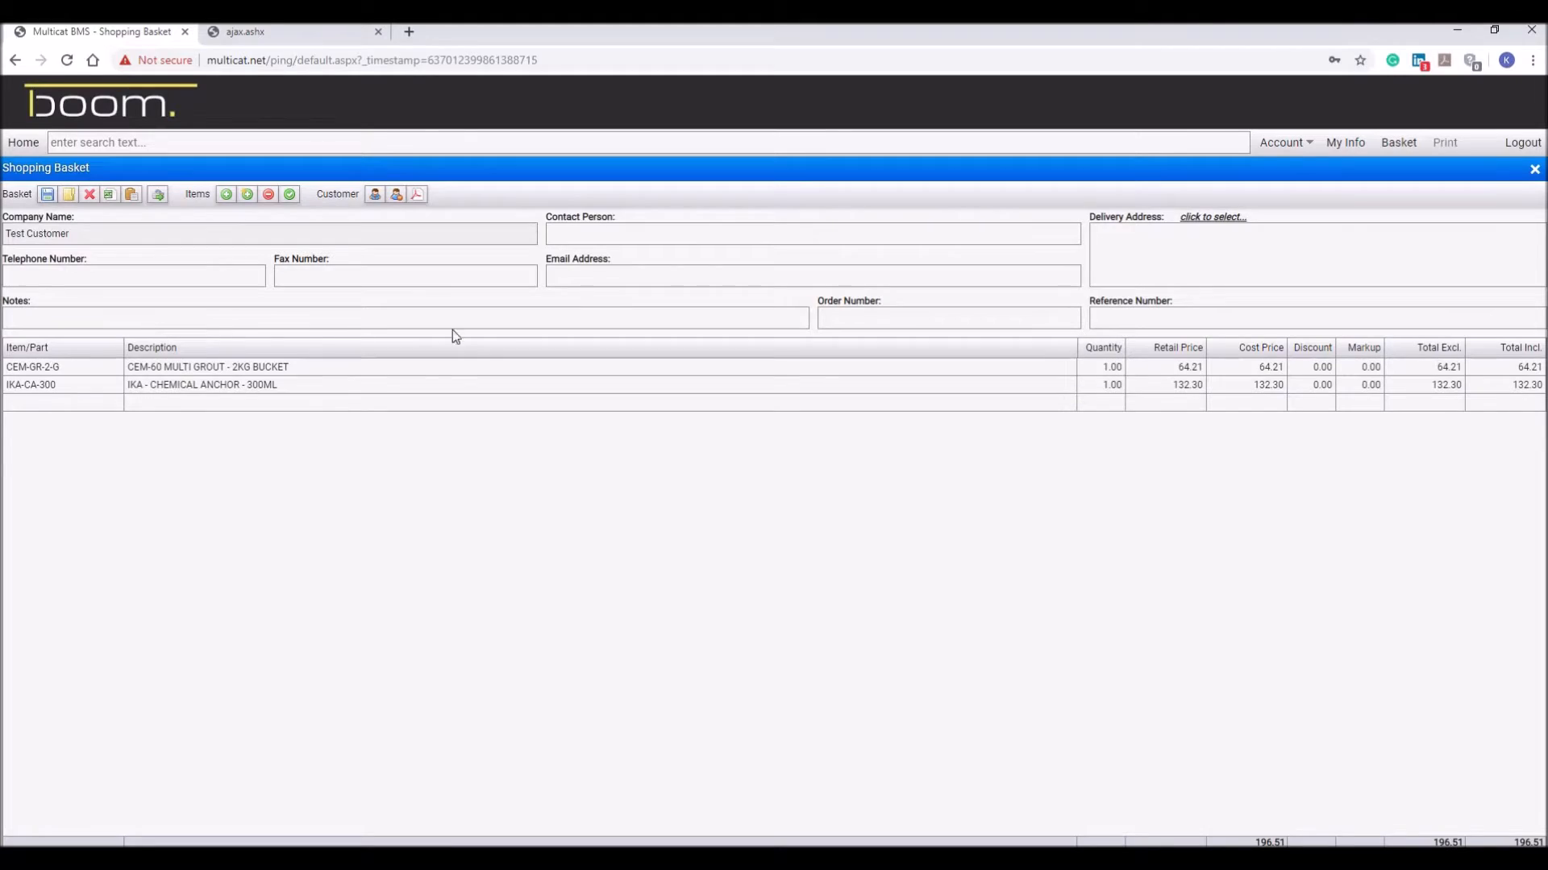
- Generate the customer quotation PDF for the basket with Show Illustrations set to No, and return to the basket
click(417, 197)
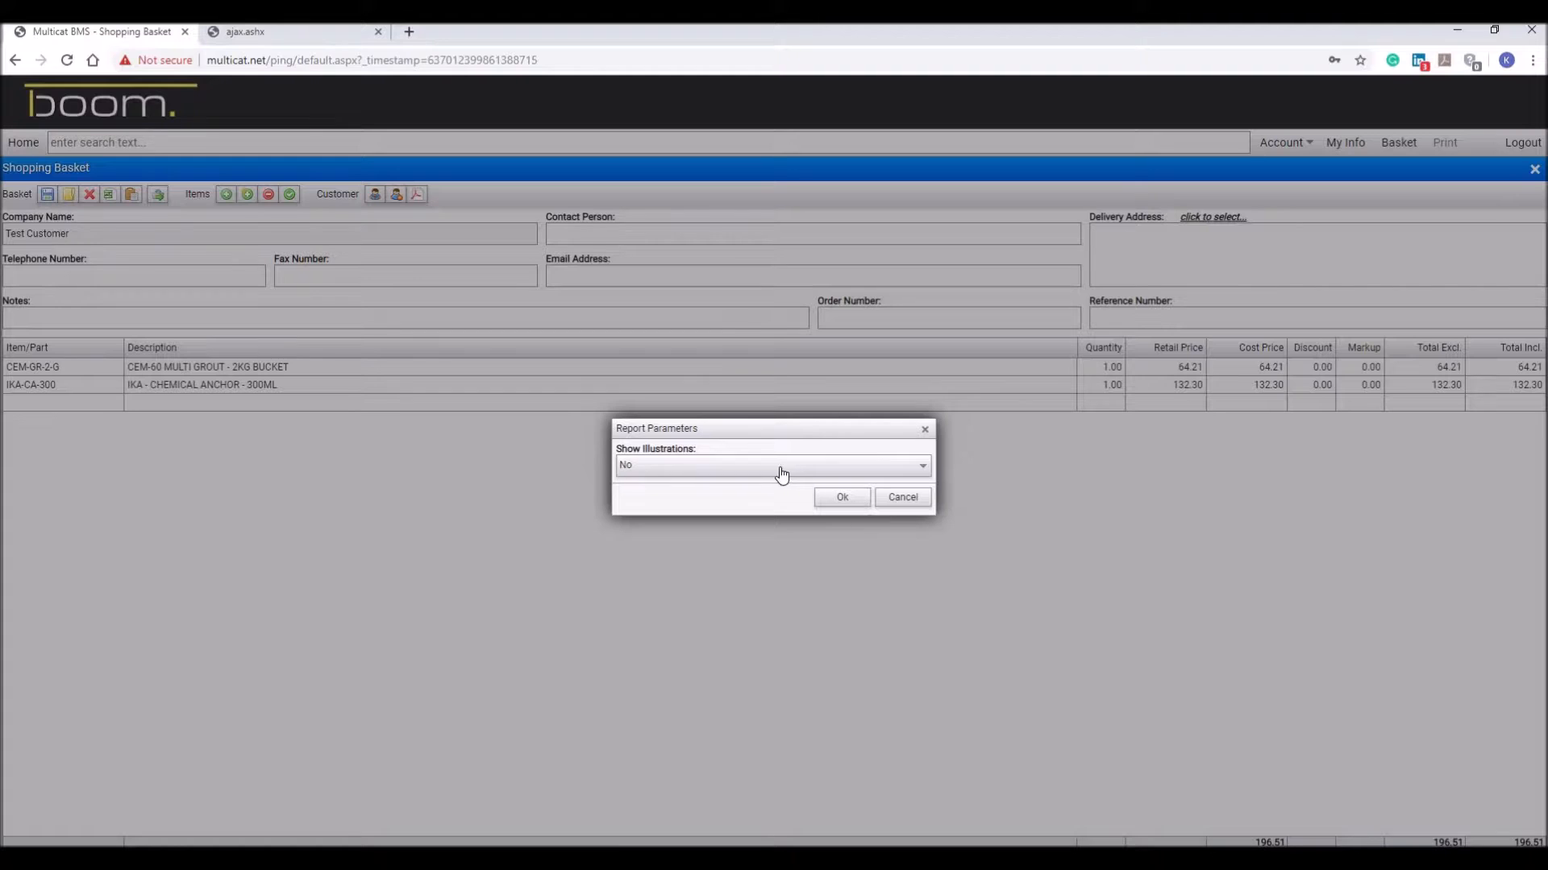
click(842, 497)
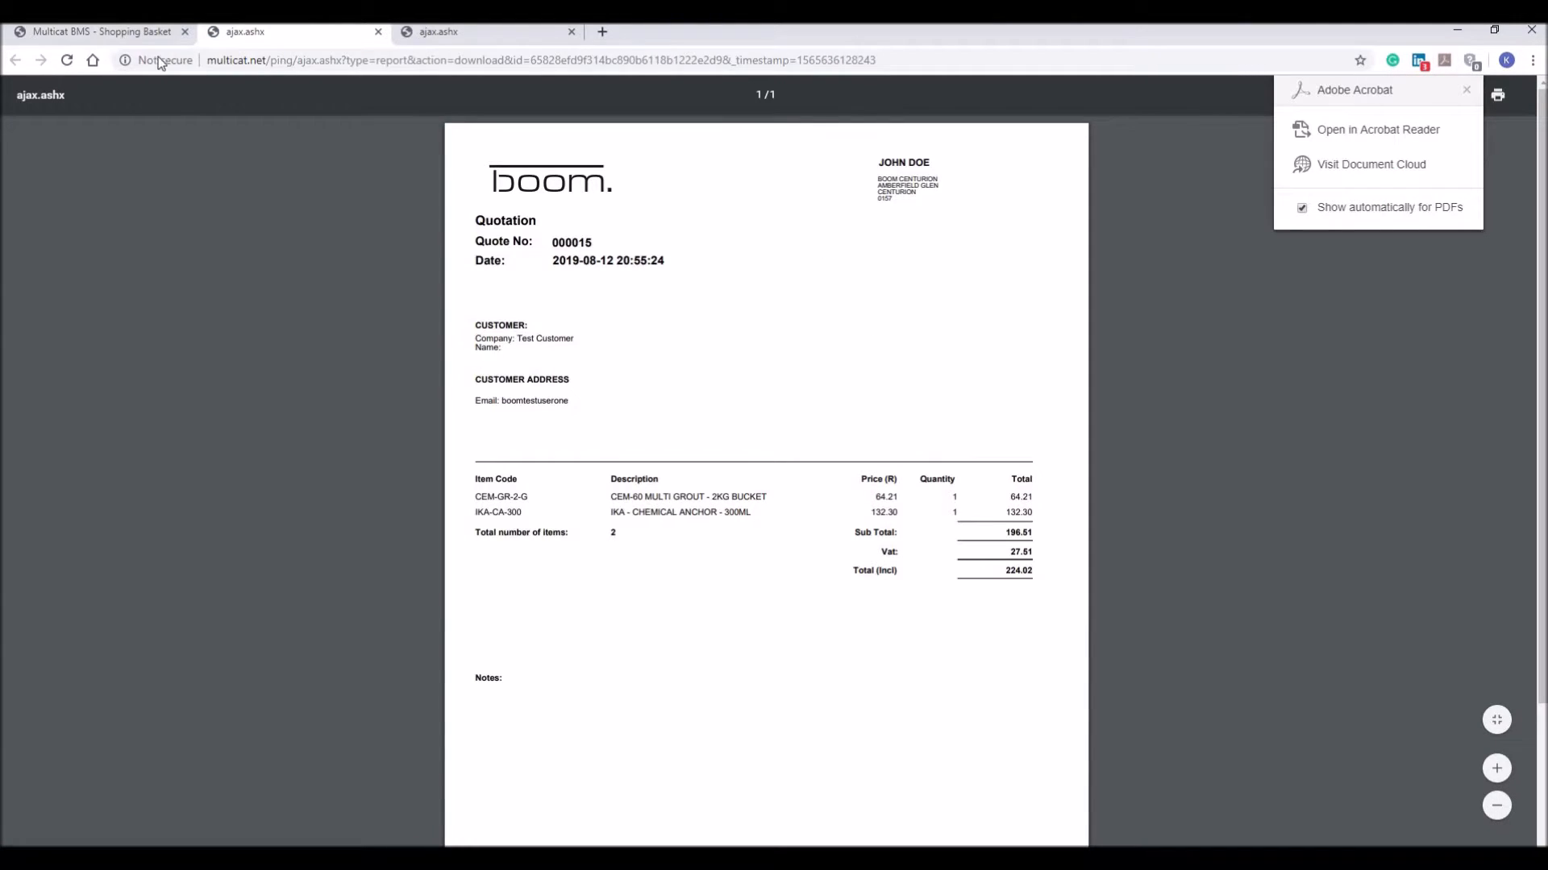
click(101, 32)
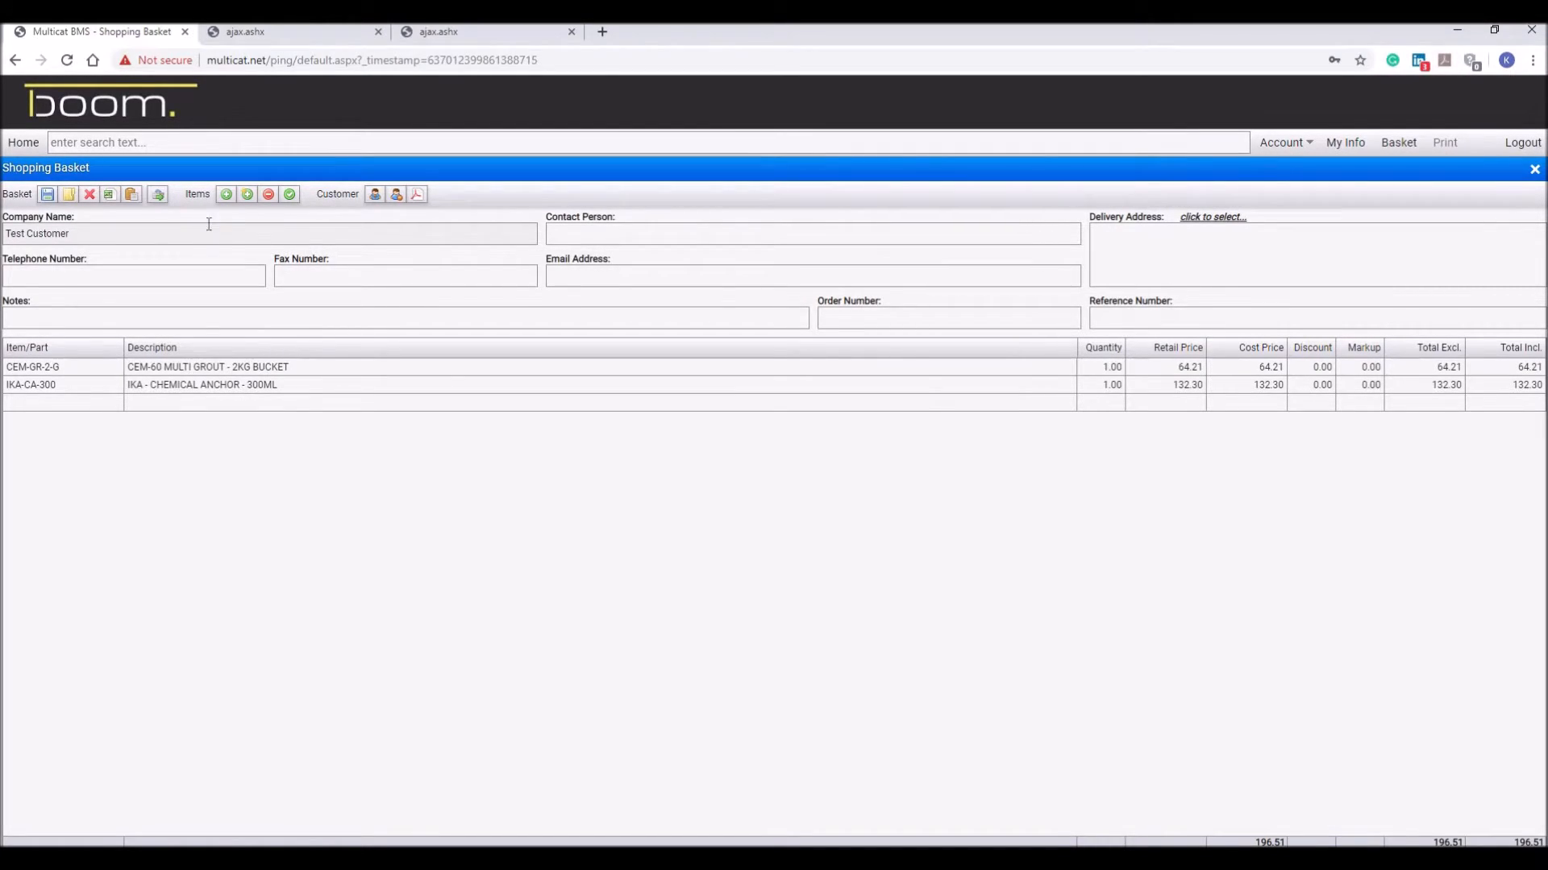
- Submit the current basket as an order and acknowledge the submission
click(158, 196)
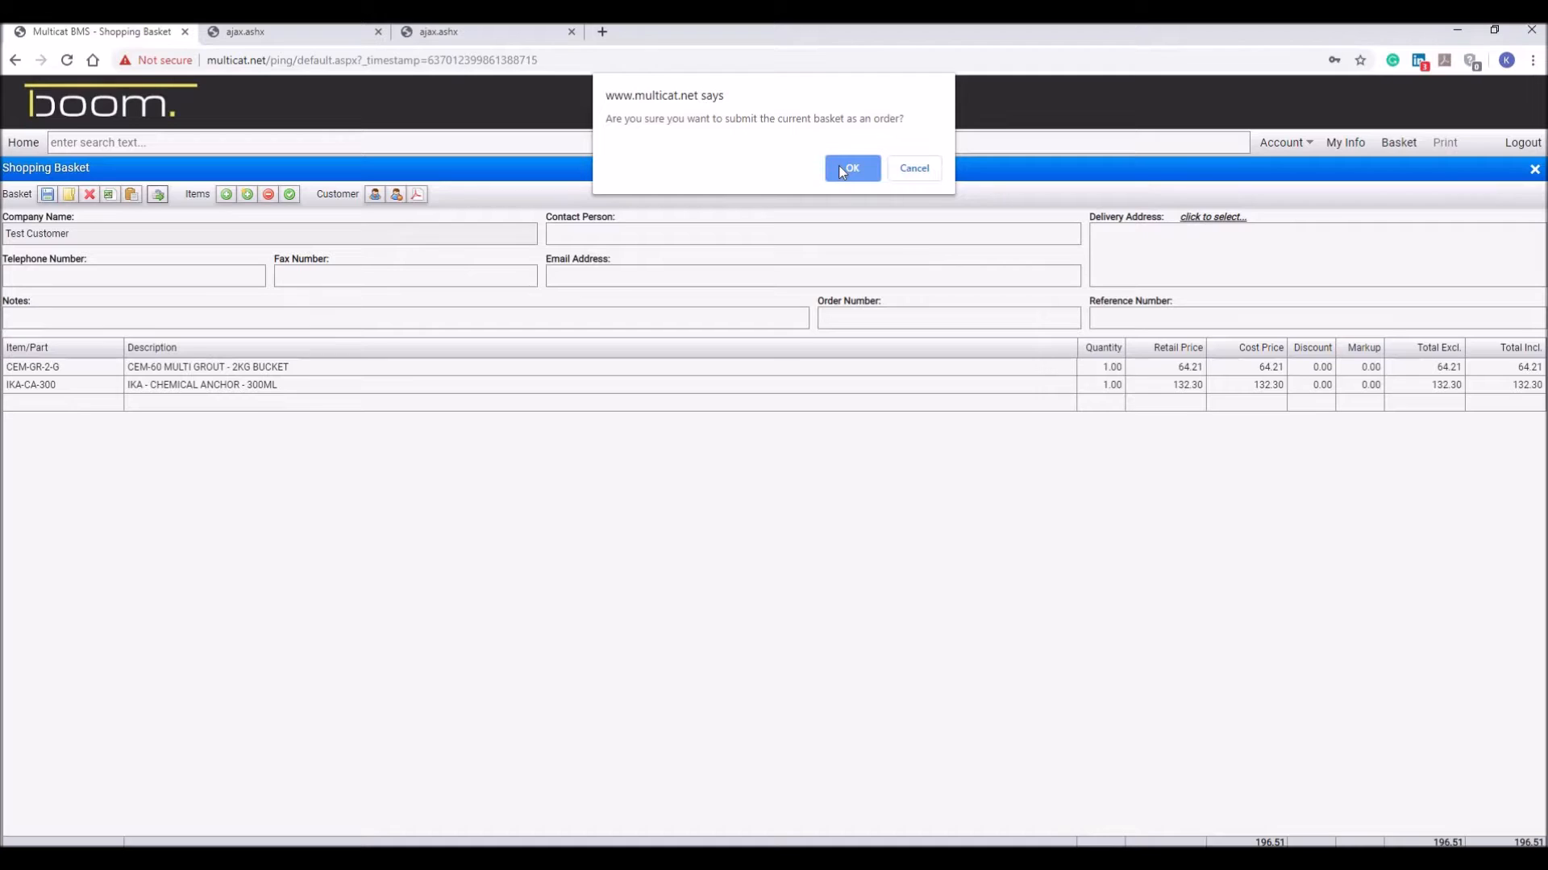
click(840, 169)
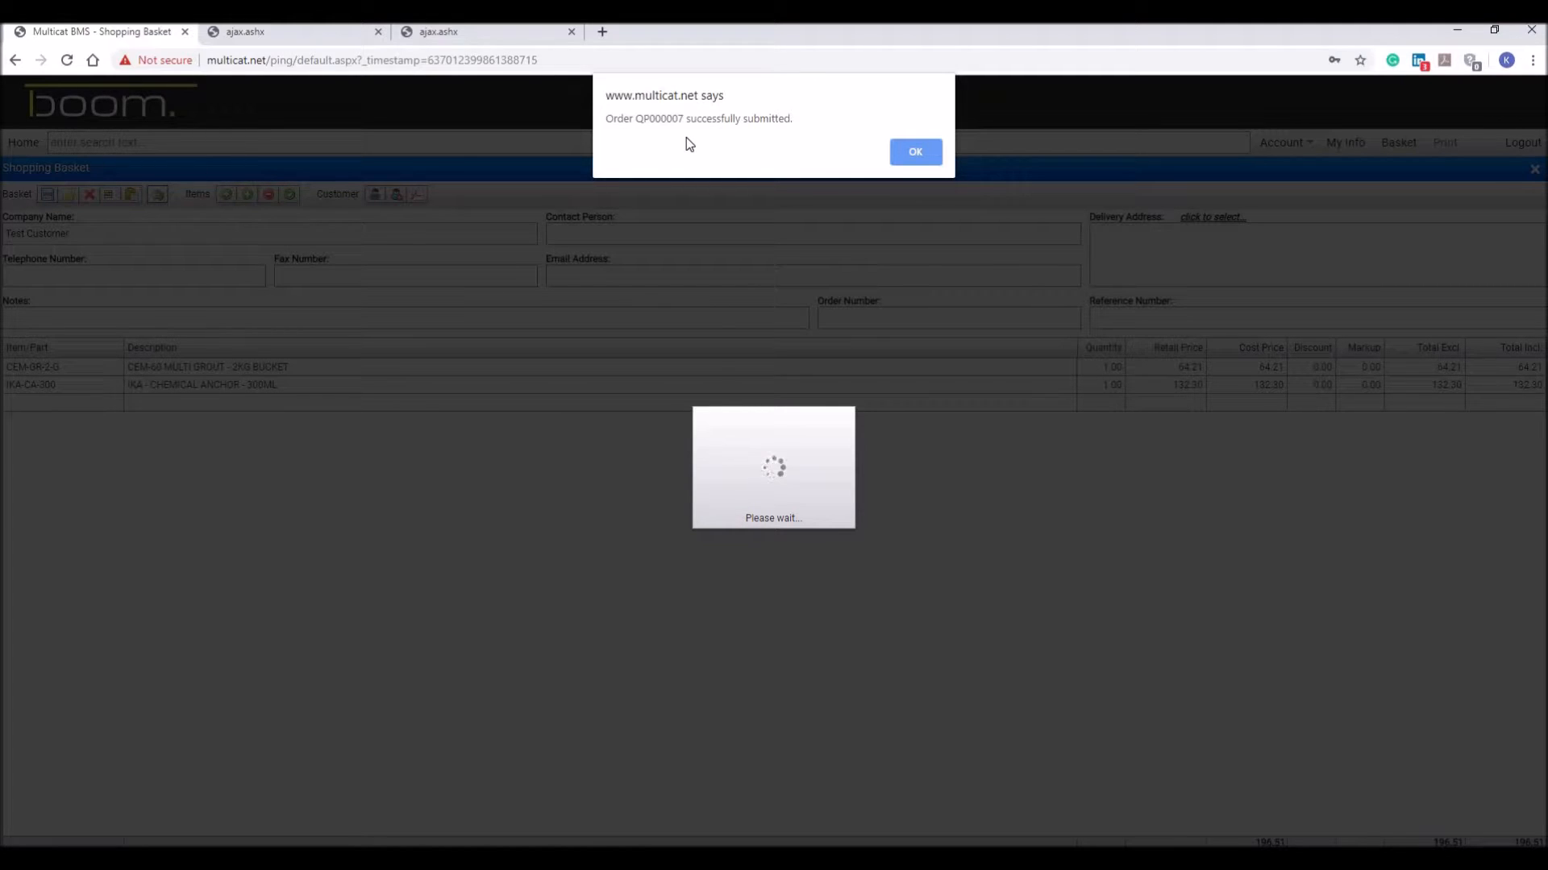
click(931, 153)
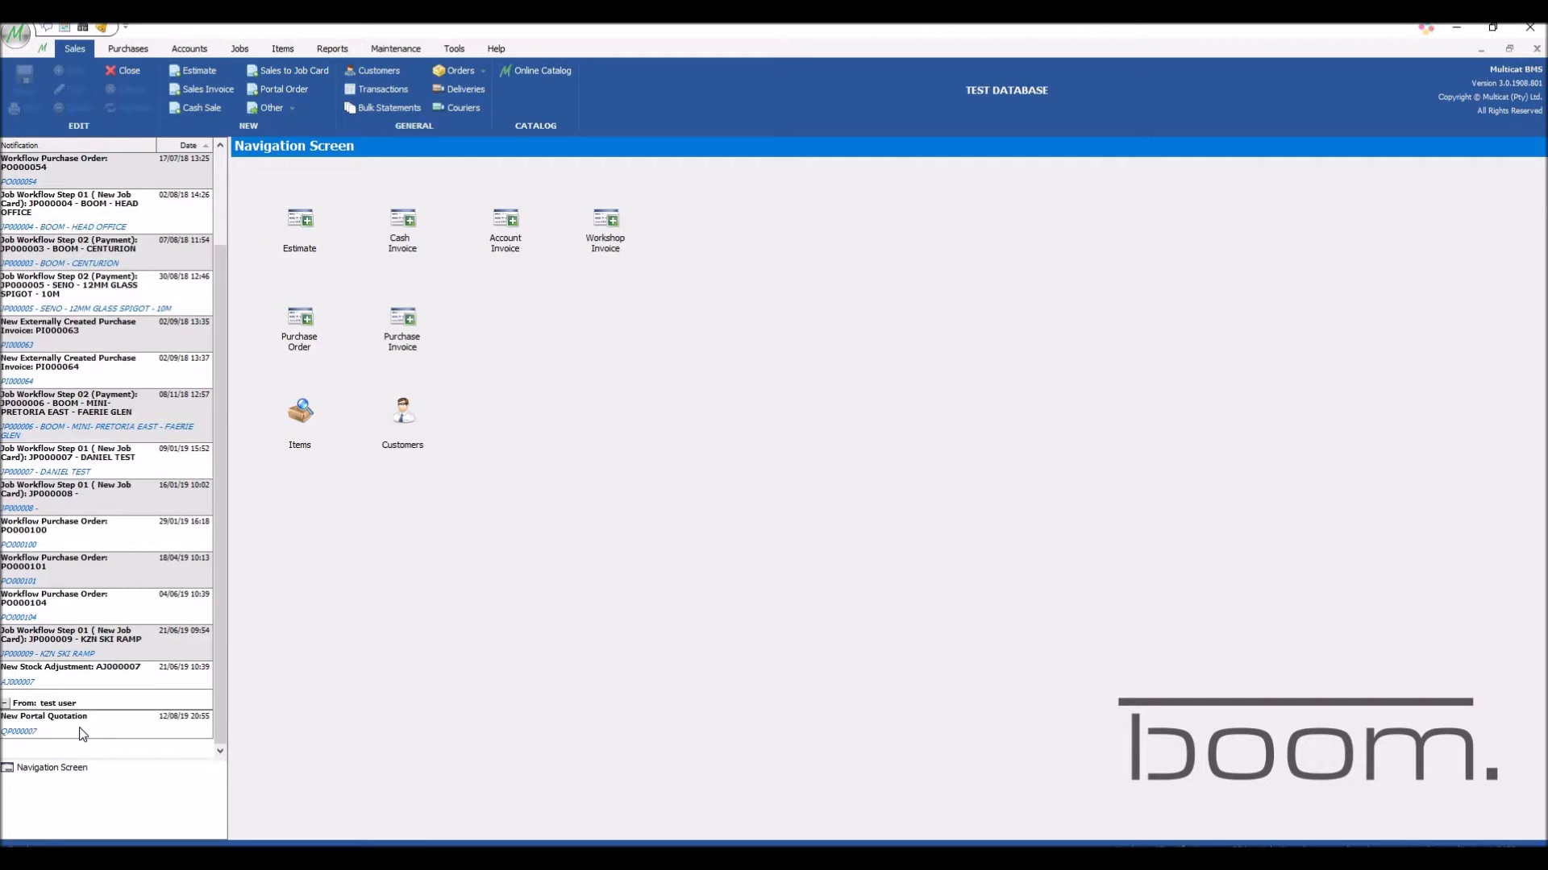
- In the Multicat BMS desktop program, create a sales order from the new portal quotation, enter 121 as its notes and save it
click(53, 730)
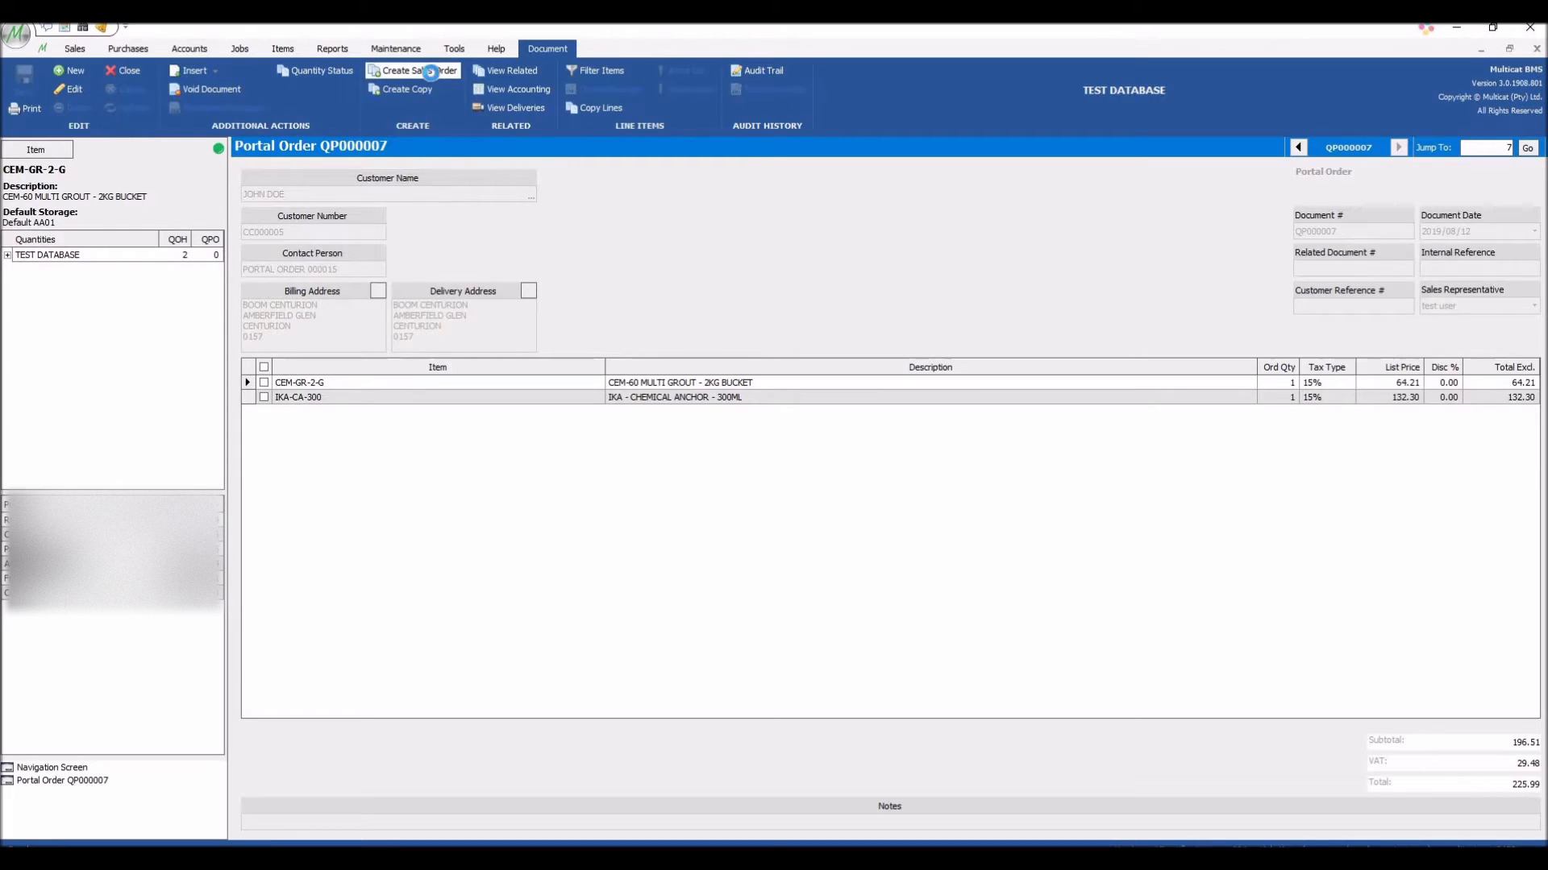
click(432, 73)
click(838, 471)
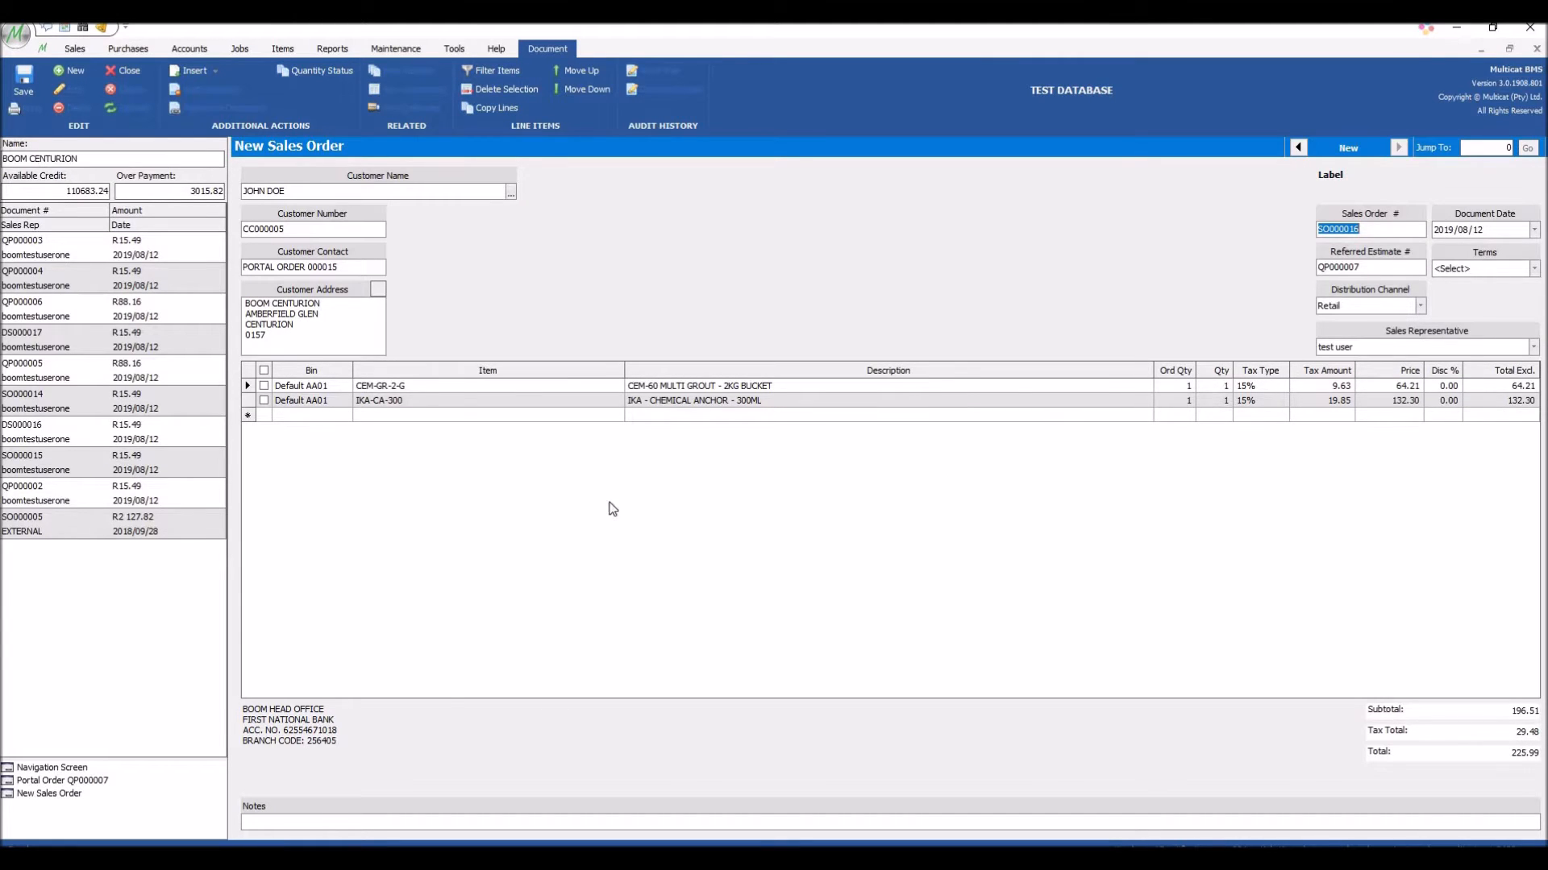
click(308, 819)
text(121)
click(25, 87)
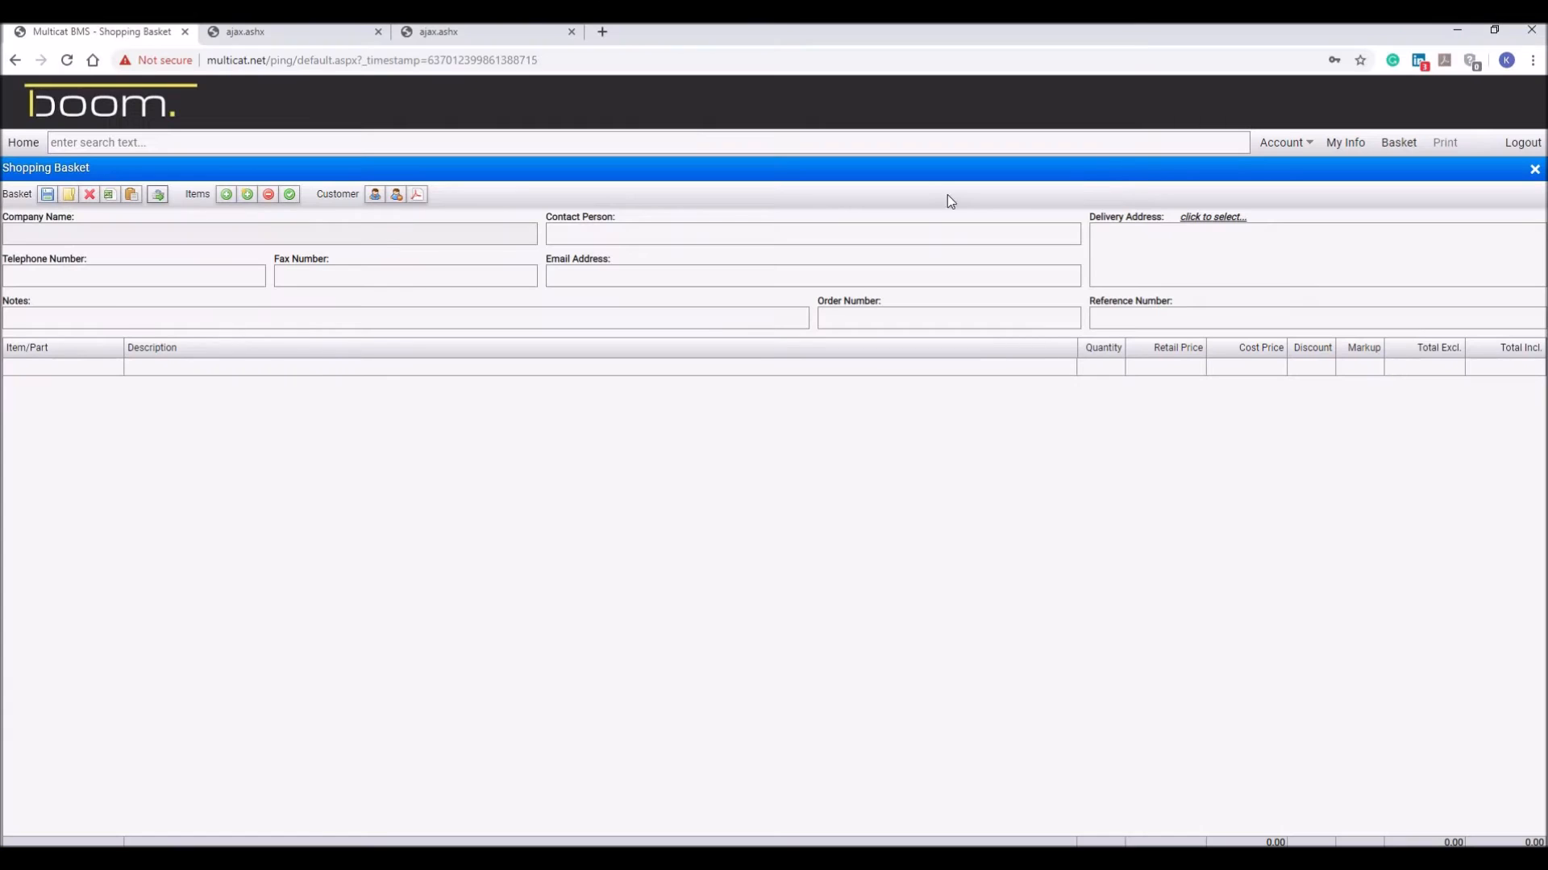
- Switch to the web portal and check the account's orders
click(1290, 145)
click(1289, 218)
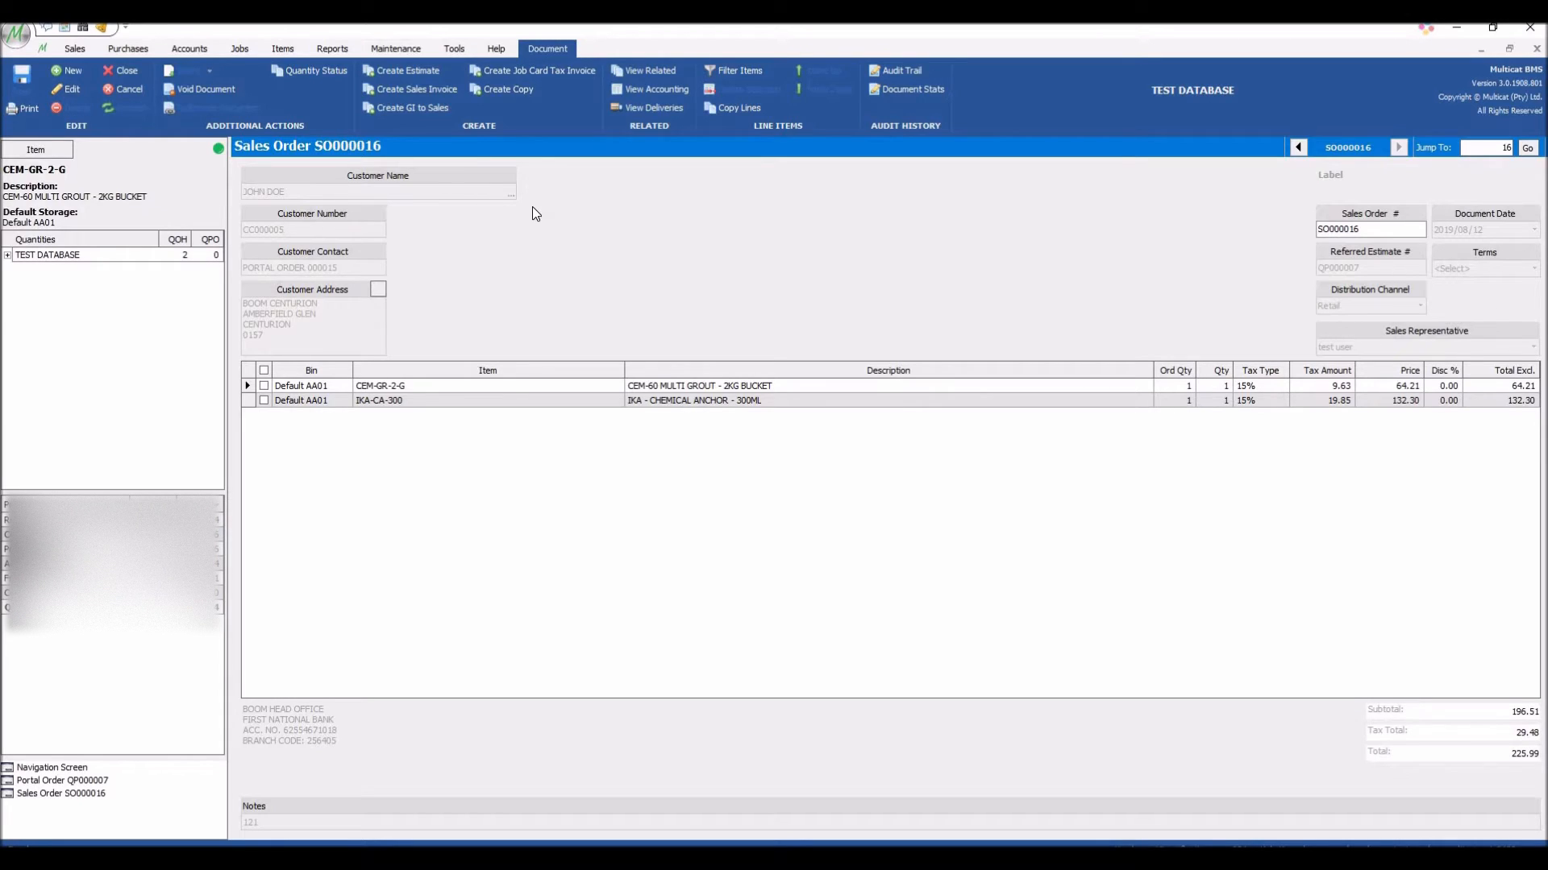
- Back in the desktop program, create a sales invoice from the saved sales order and save it
click(448, 95)
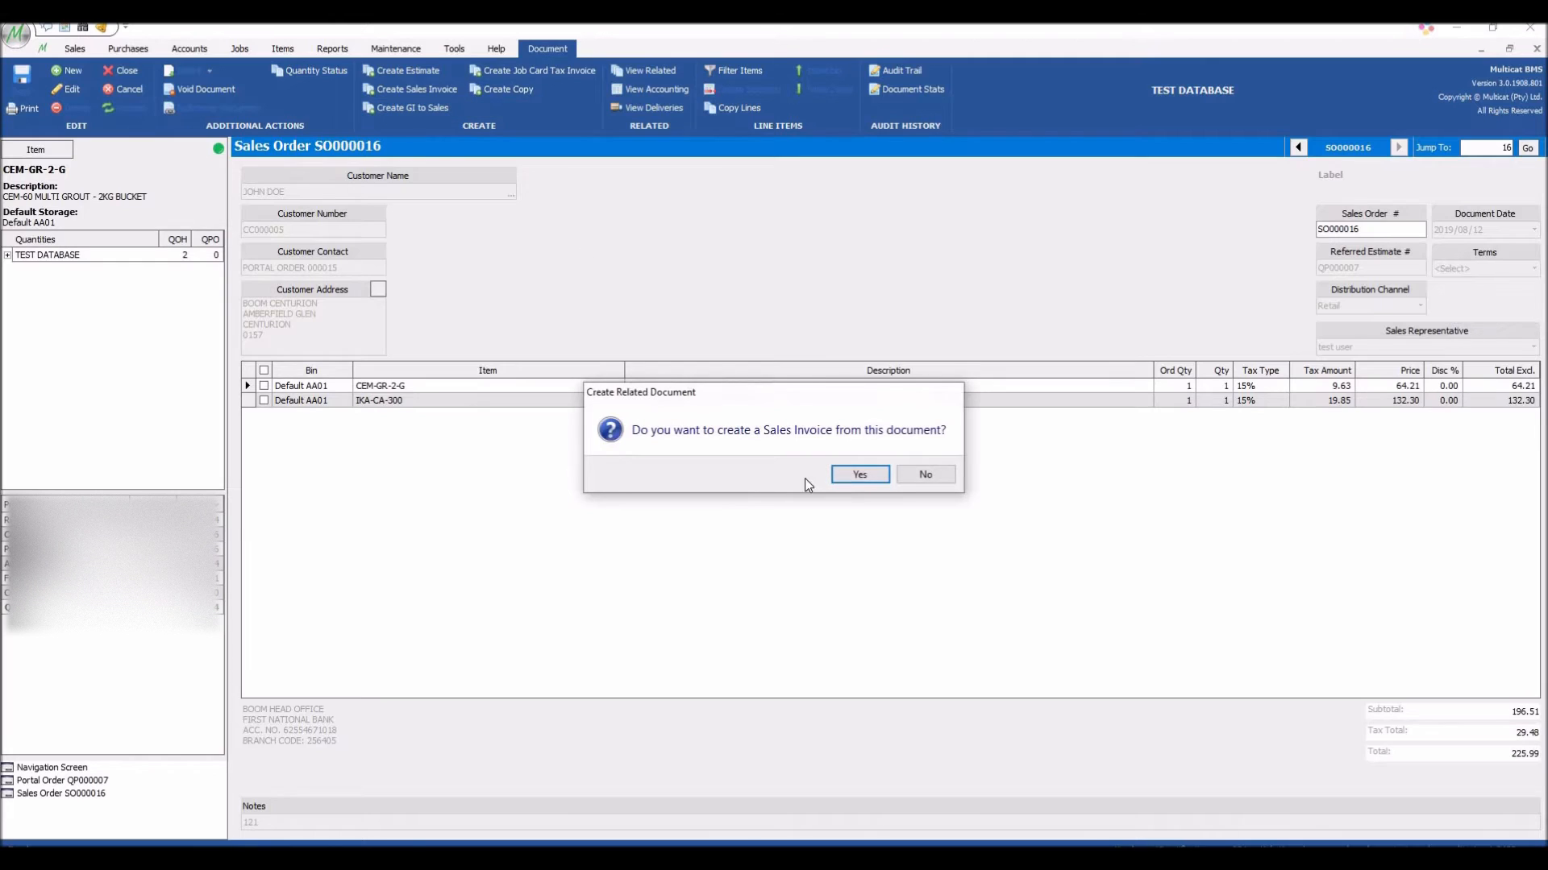
click(859, 475)
click(967, 485)
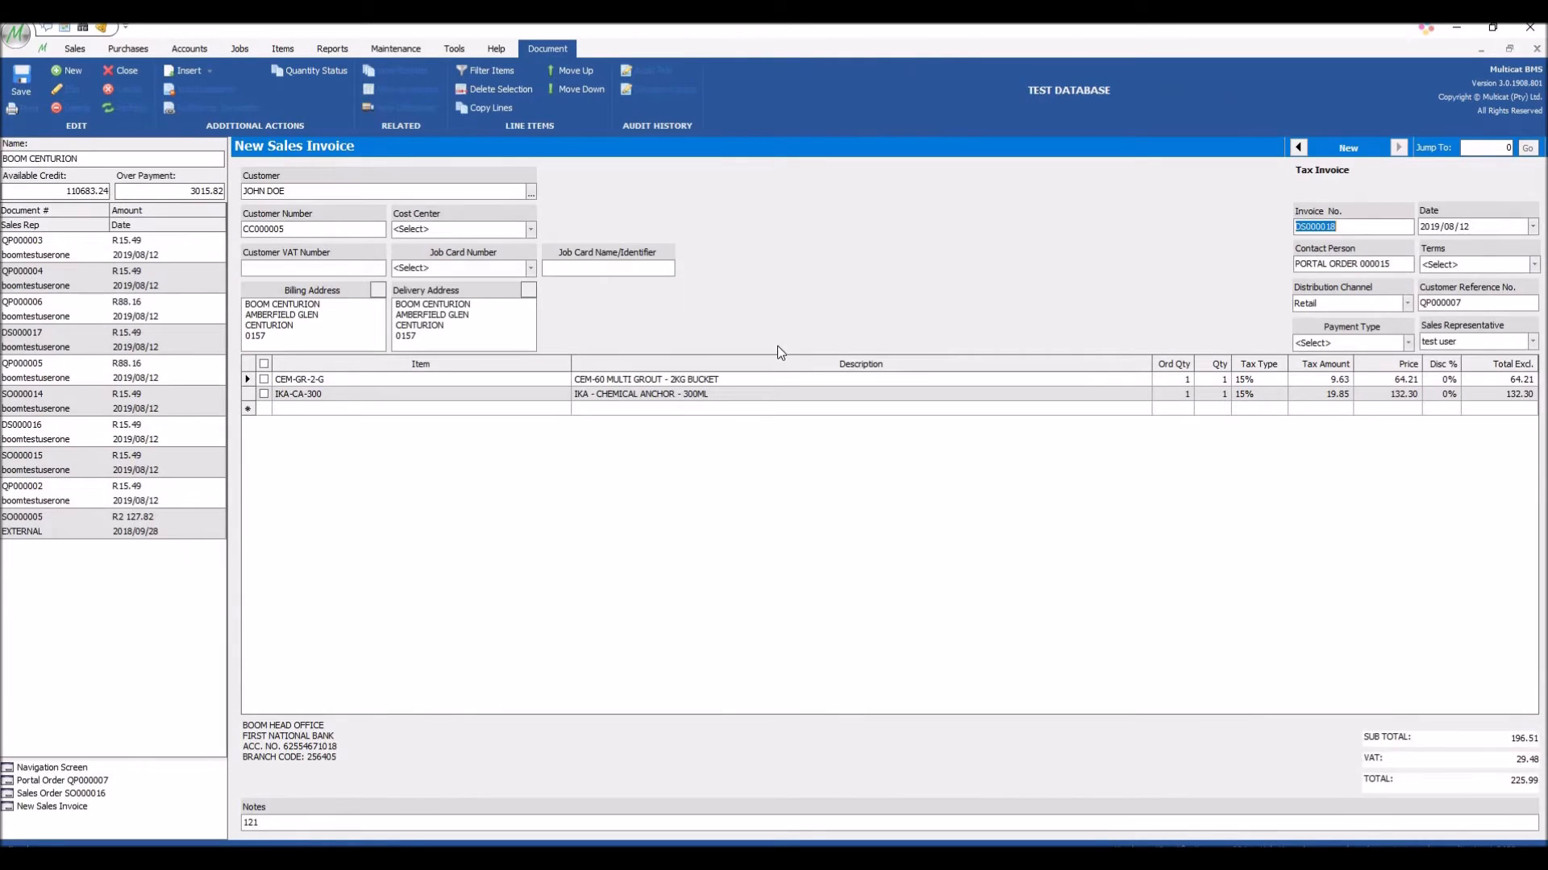
click(583, 264)
click(27, 85)
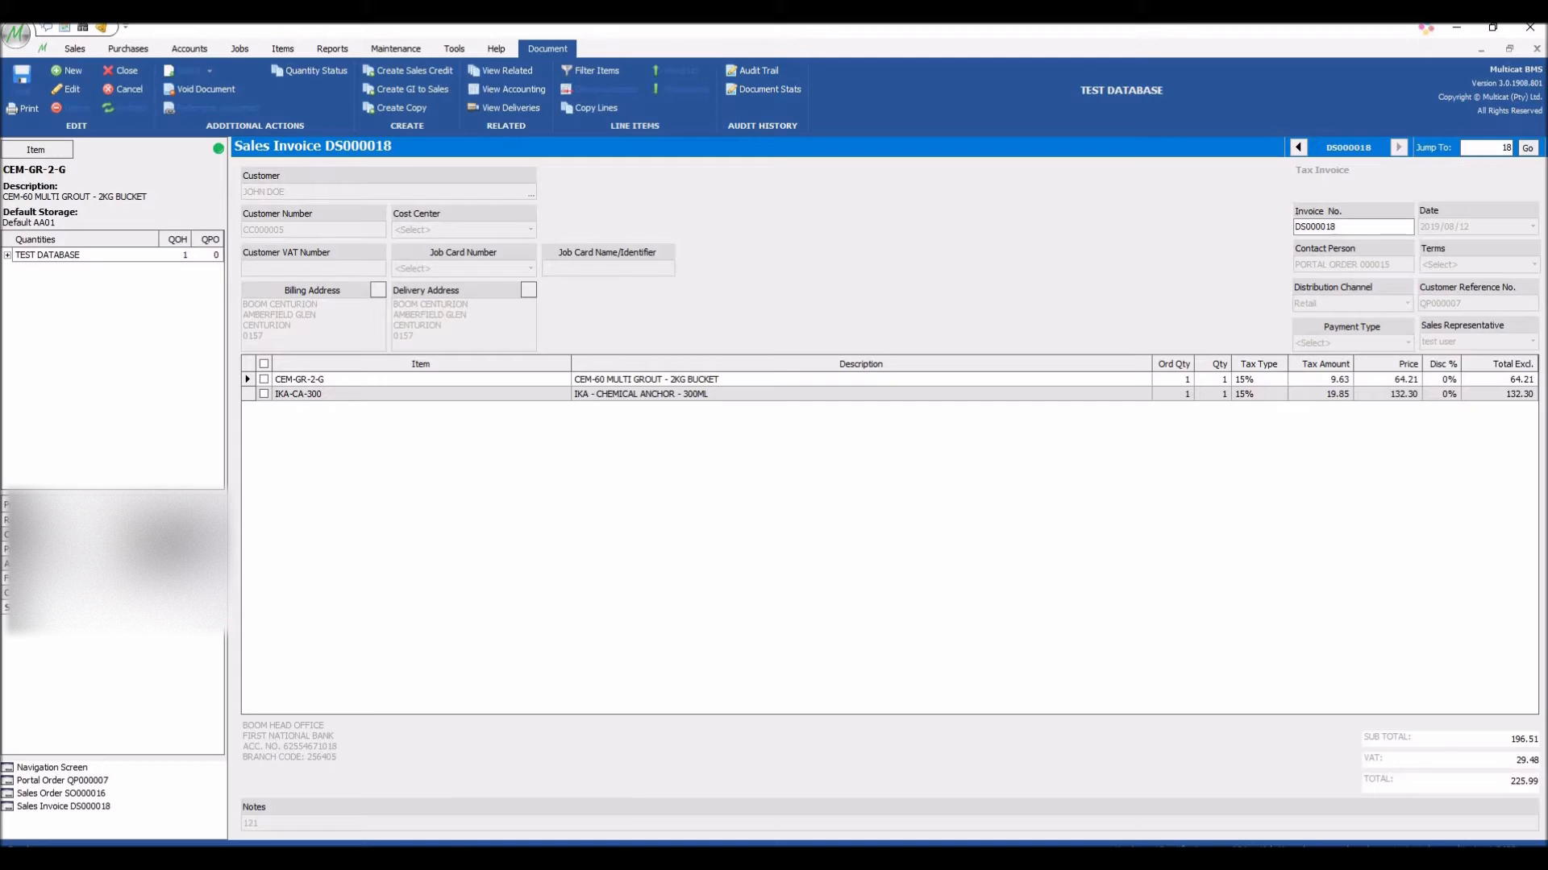
- Switch to the web portal in Chrome, close the empty shopping basket and return to the home catalogue
mouse_move(533, 859)
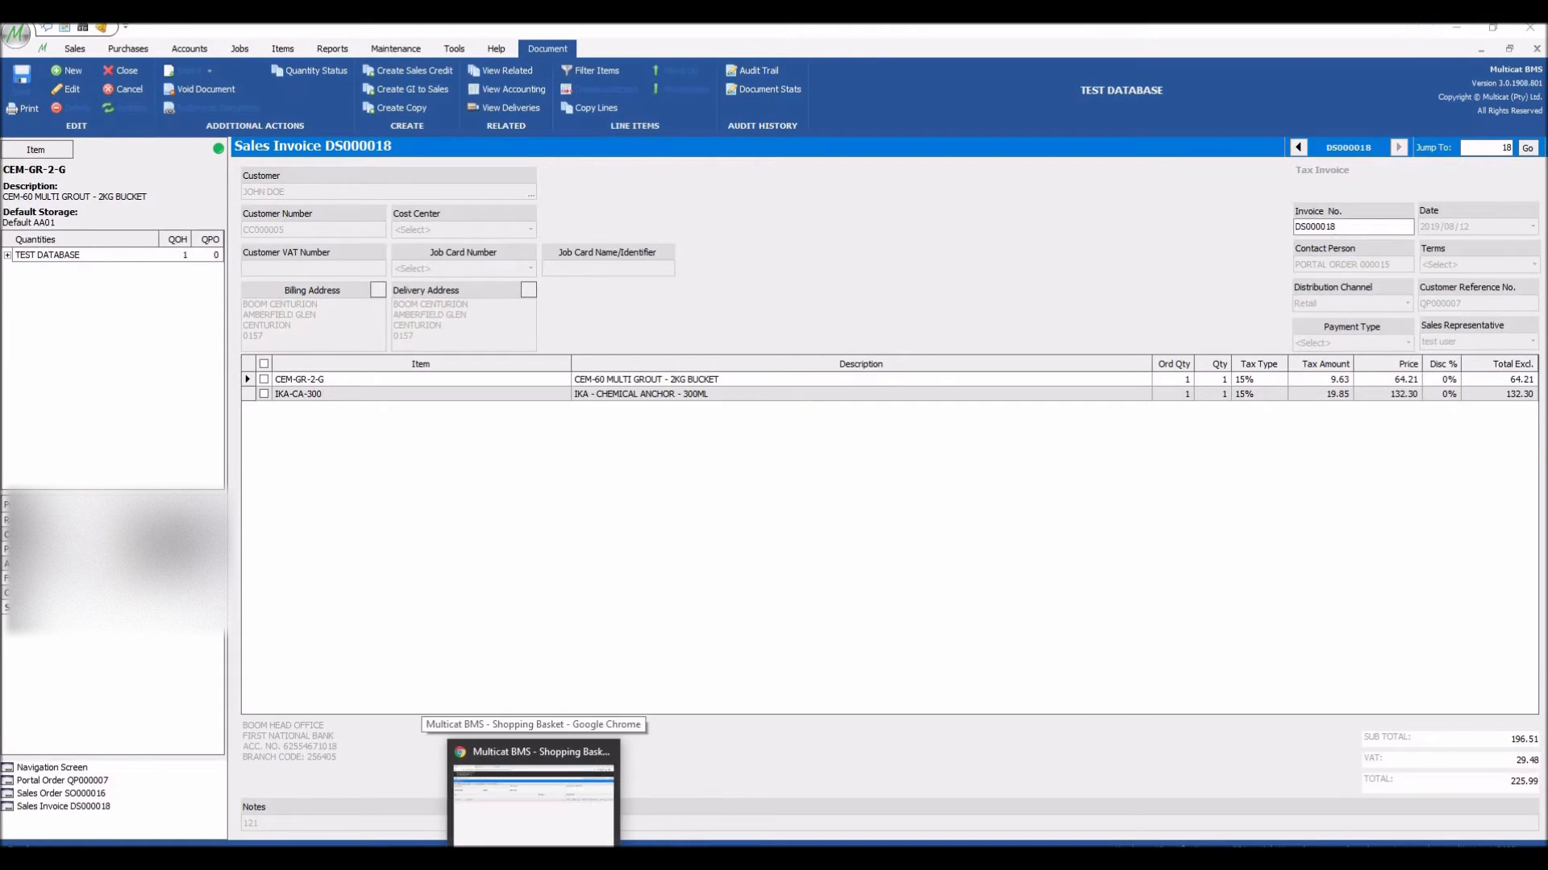
click(534, 802)
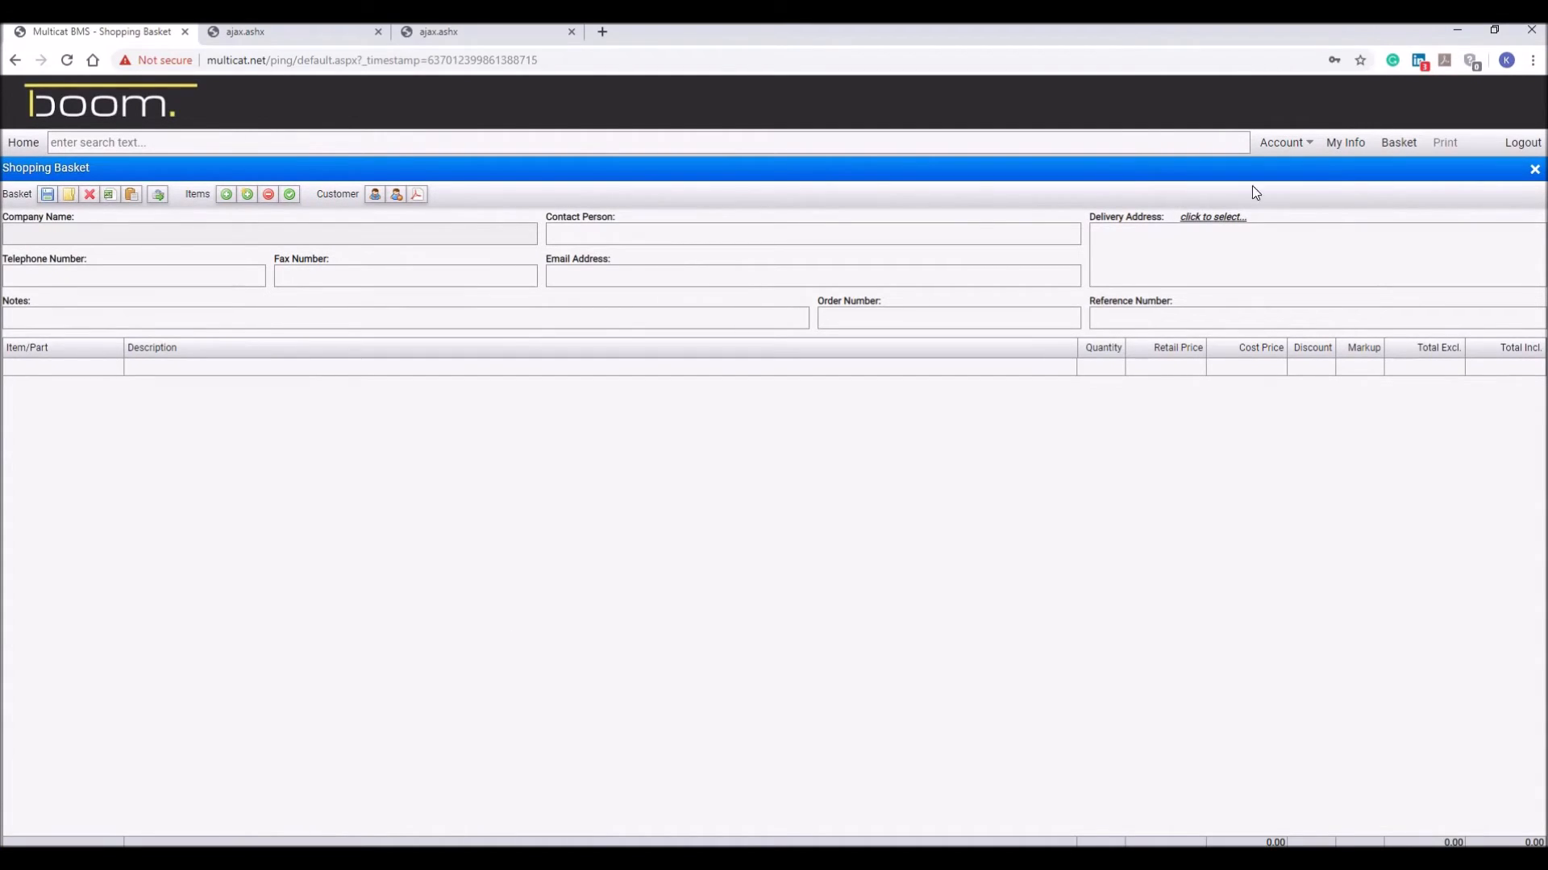
click(1536, 167)
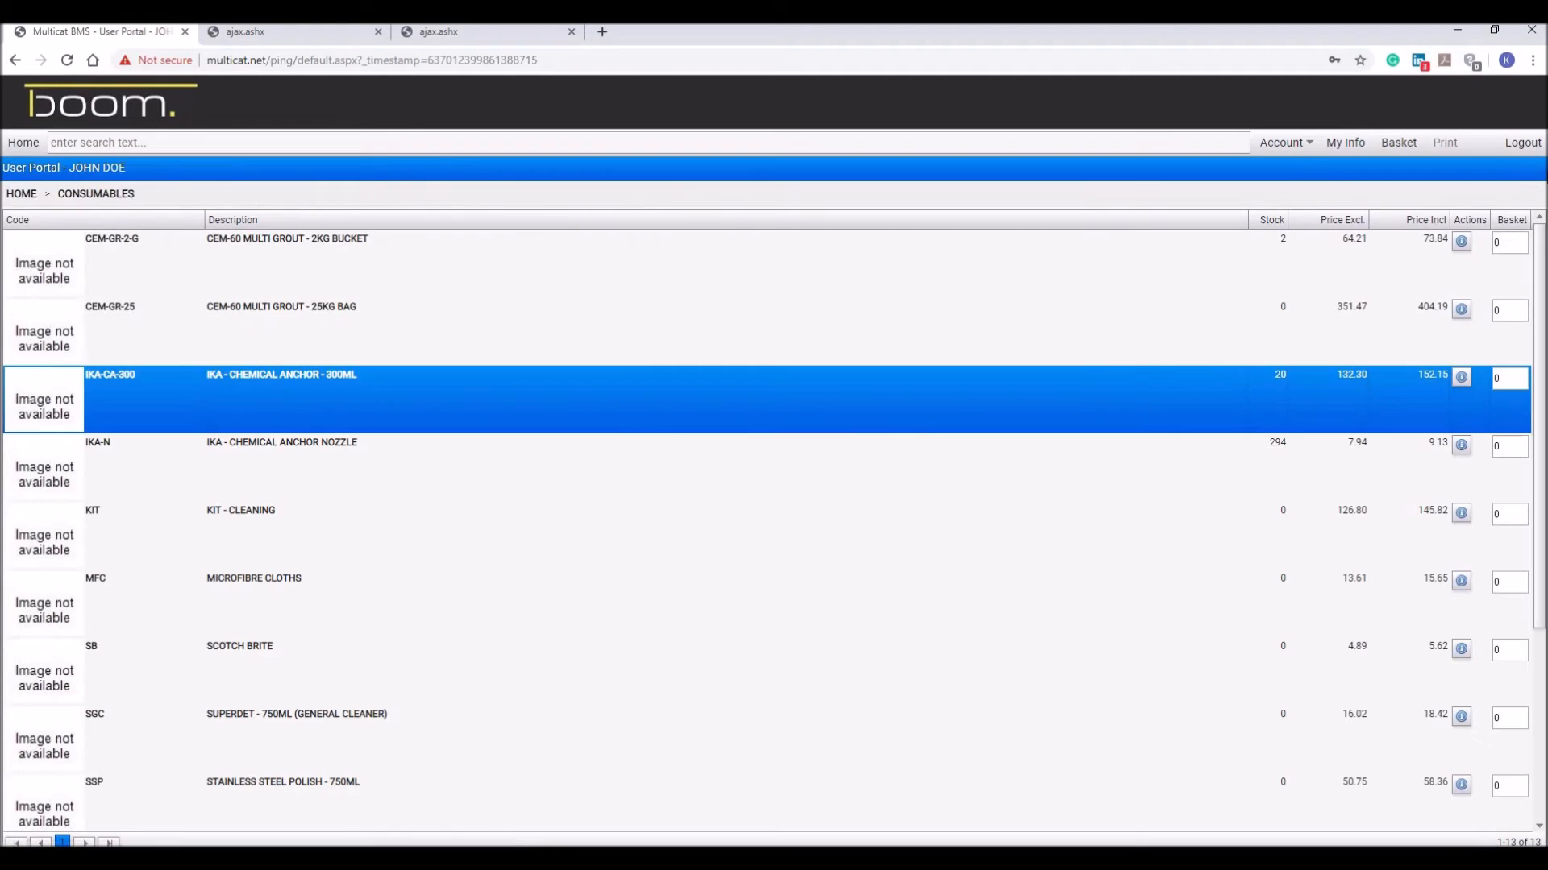
click(20, 143)
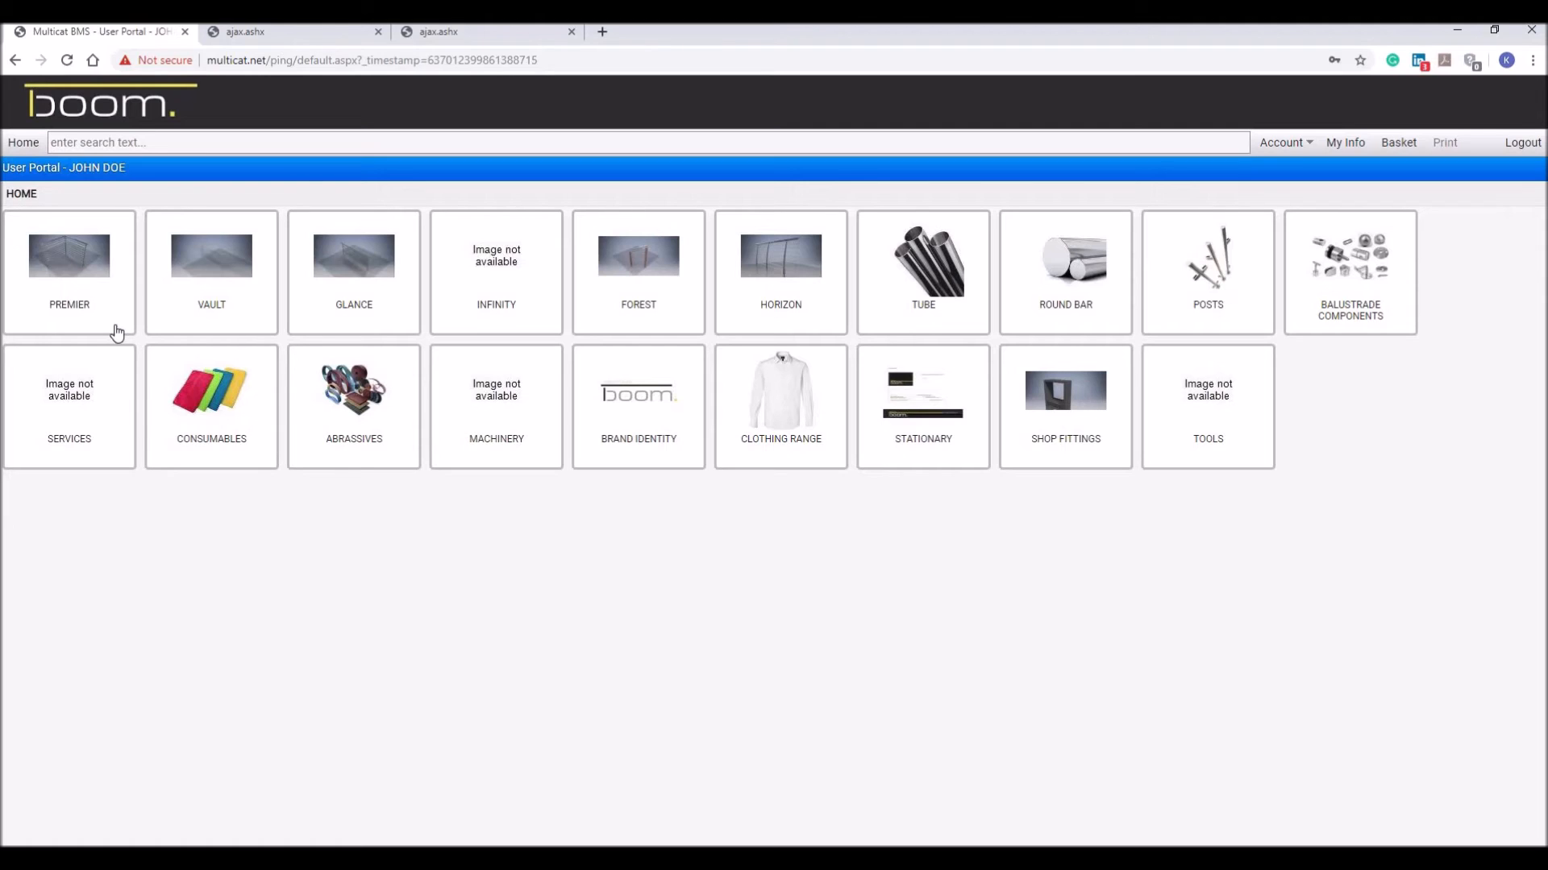
- Open the Premier product range and look at the options of its Group filter
click(106, 300)
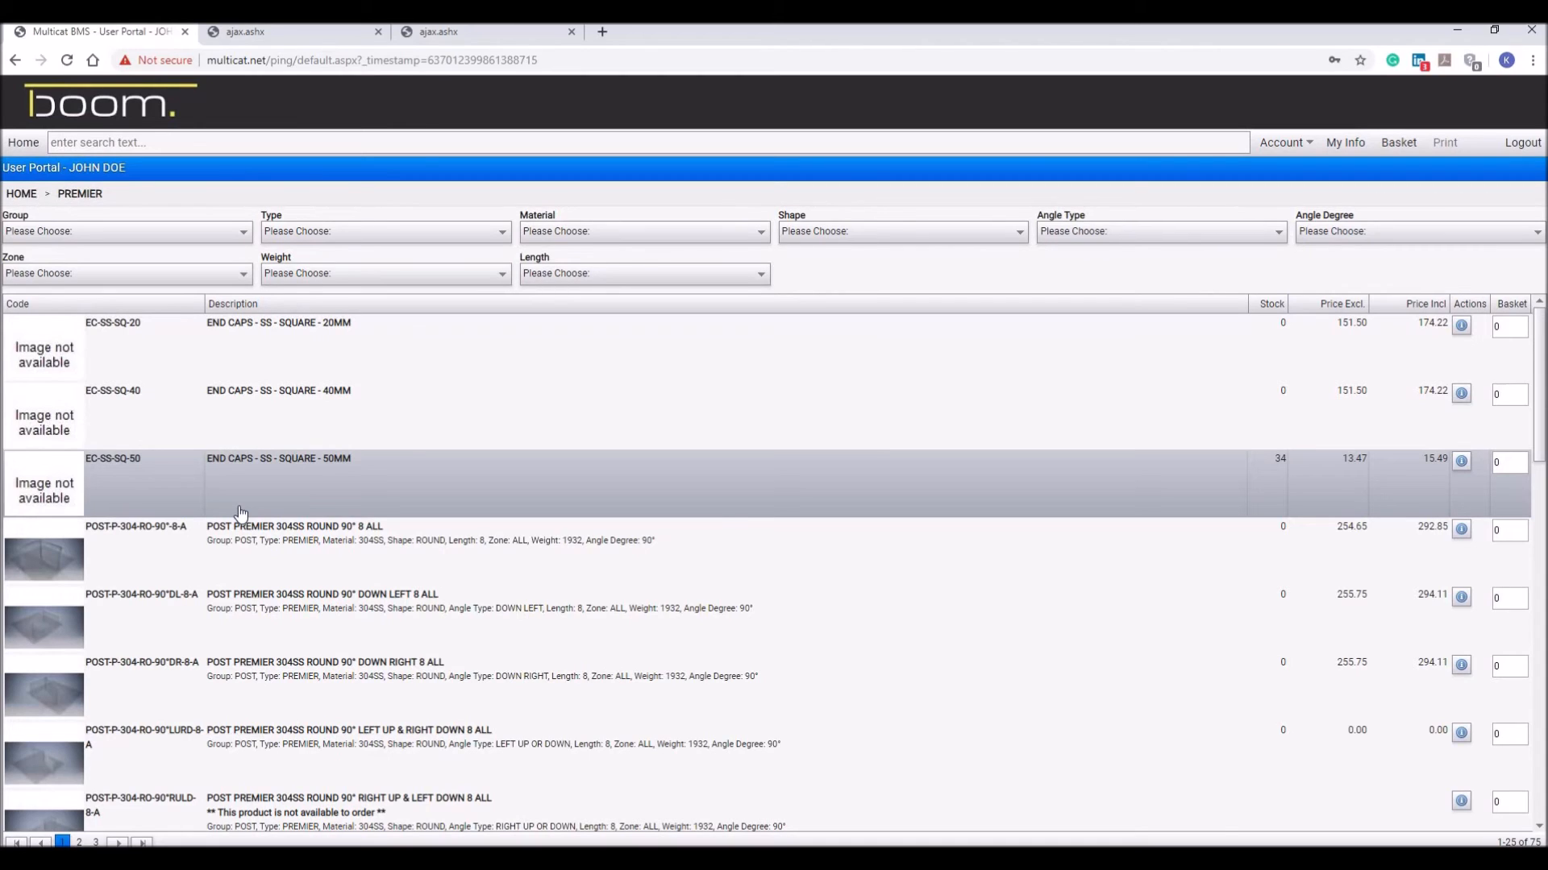
click(197, 233)
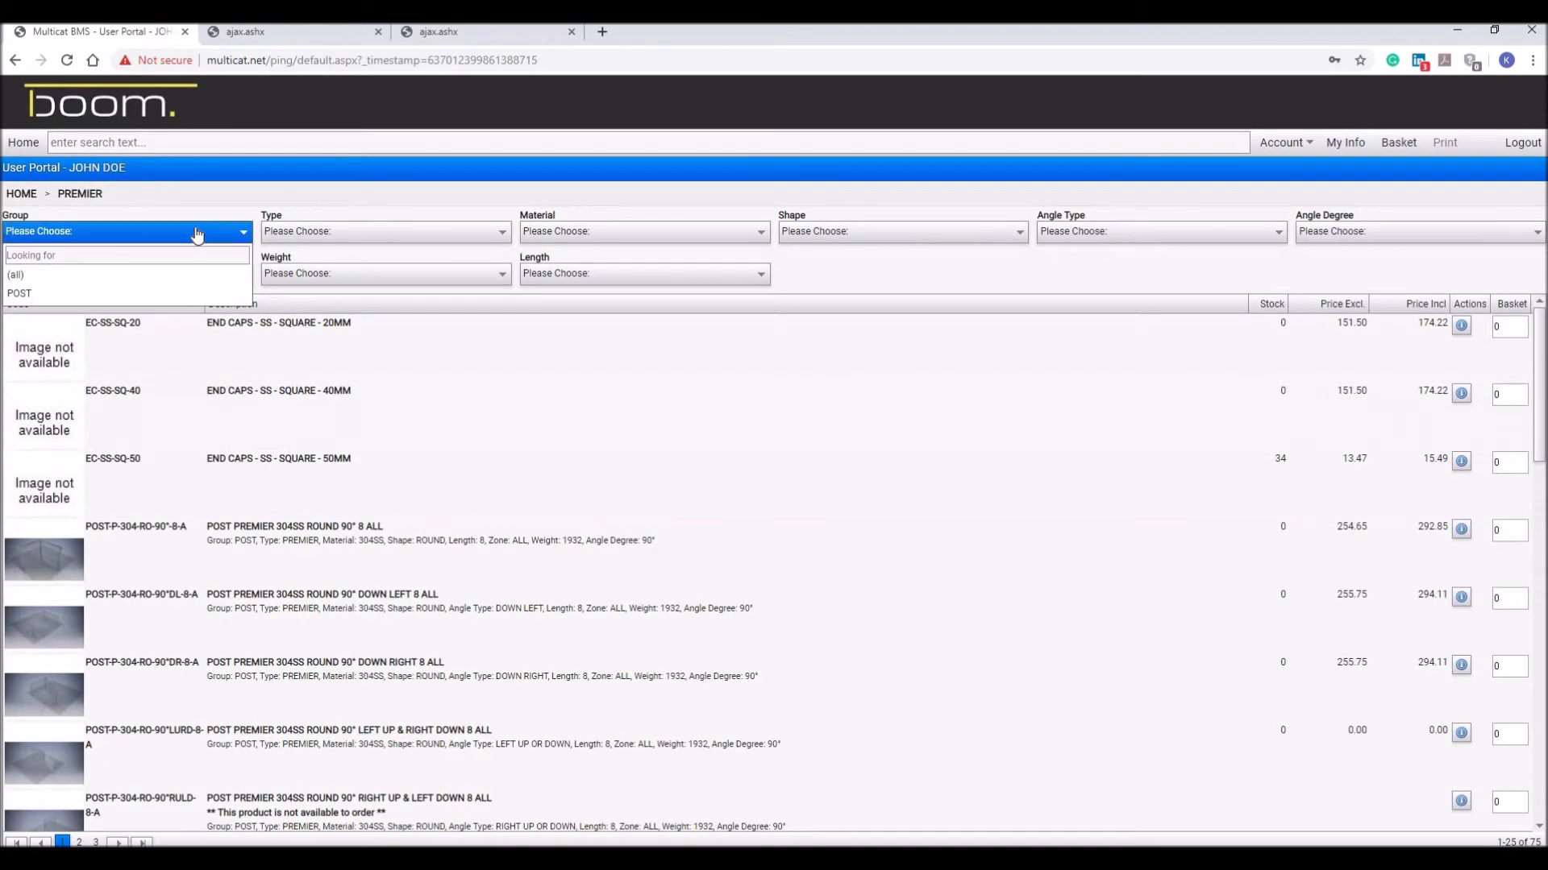
click(197, 233)
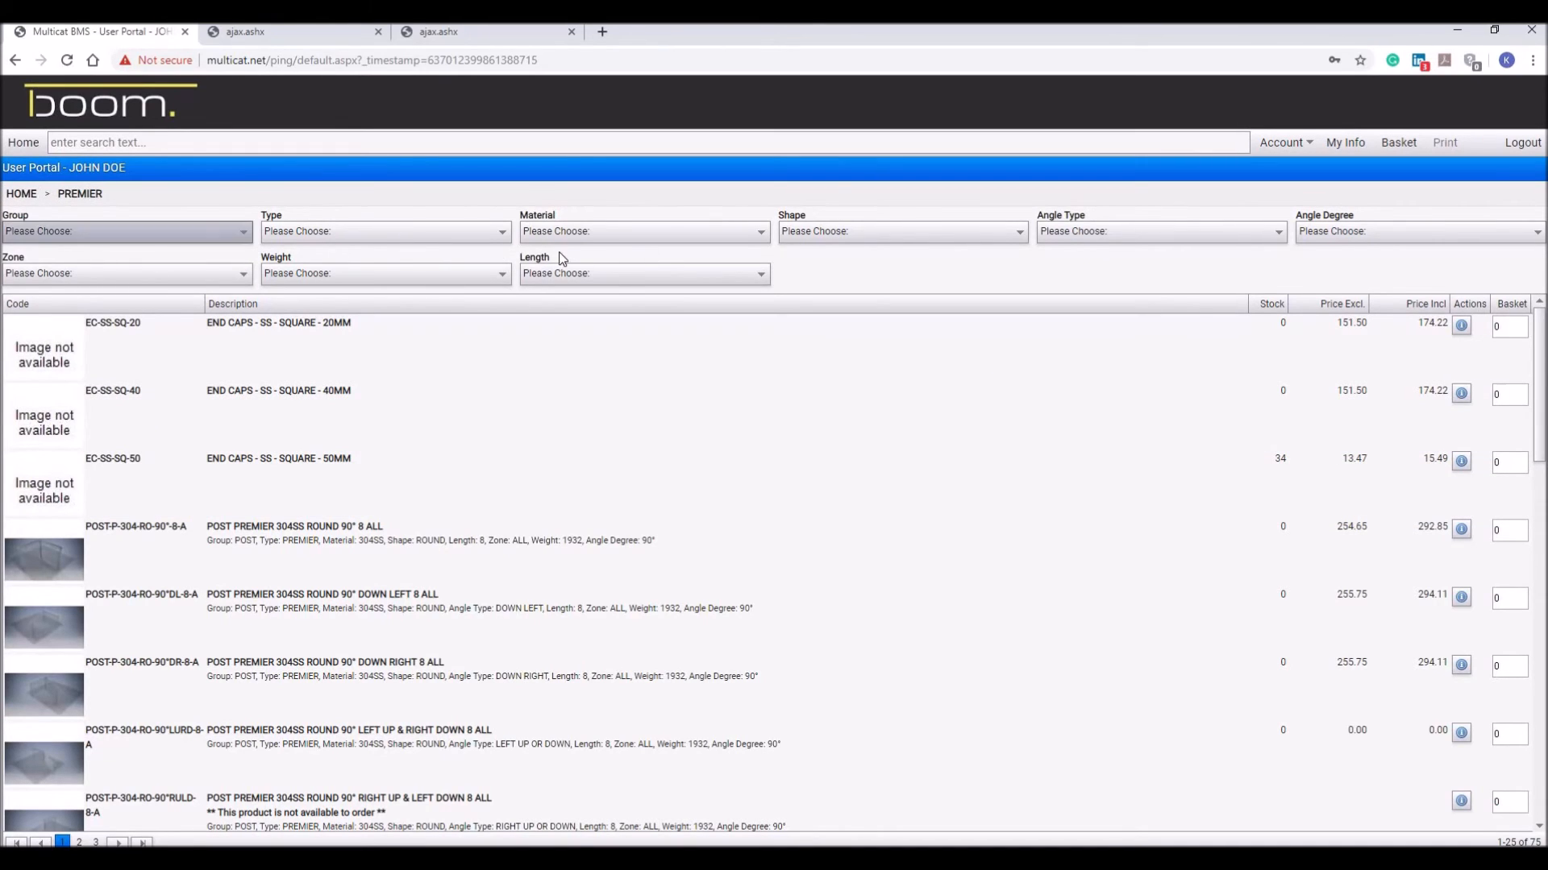